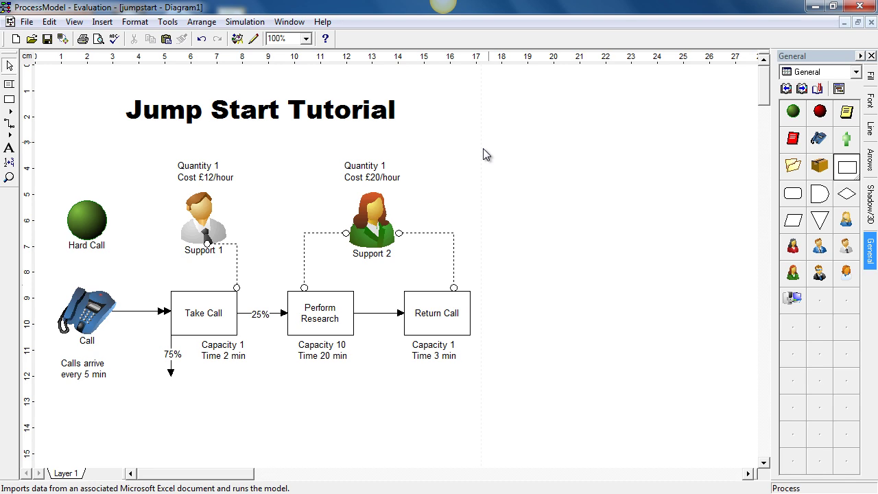
# Step: Start a new process model and place a phone Call entity with a green entity above it
pyautogui.click(26, 22)
pyautogui.press('Escape')
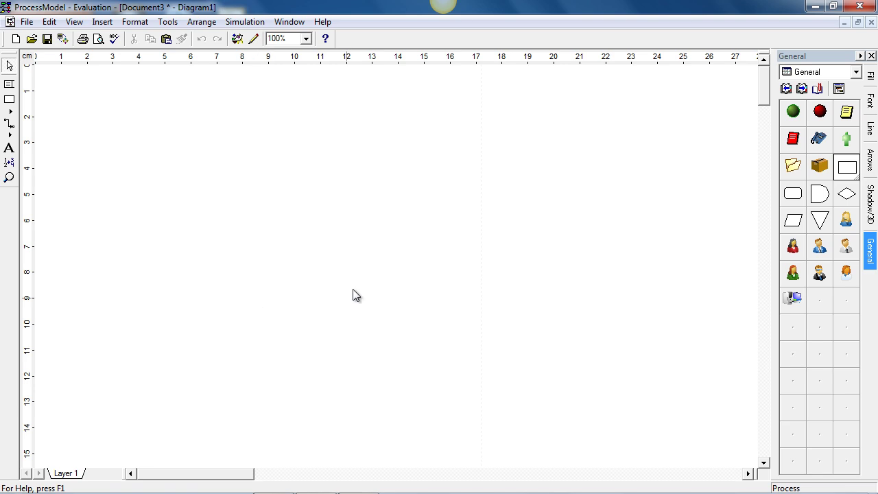
pyautogui.click(821, 140)
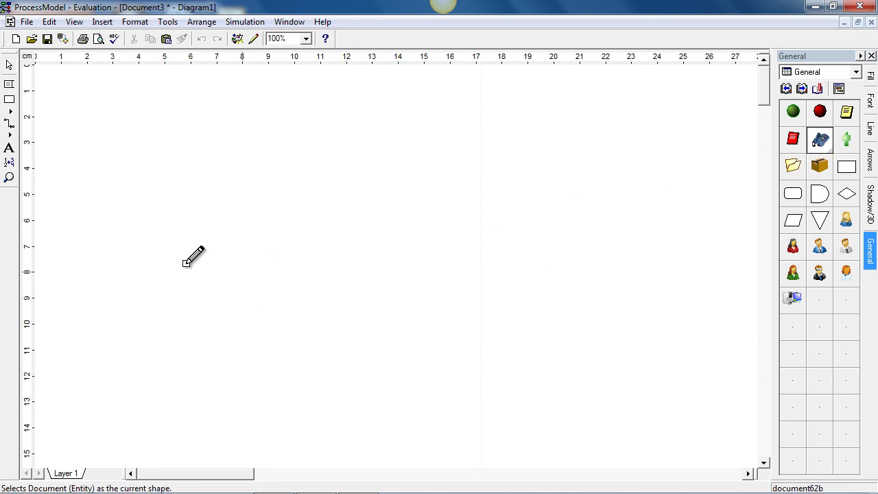
pyautogui.click(73, 265)
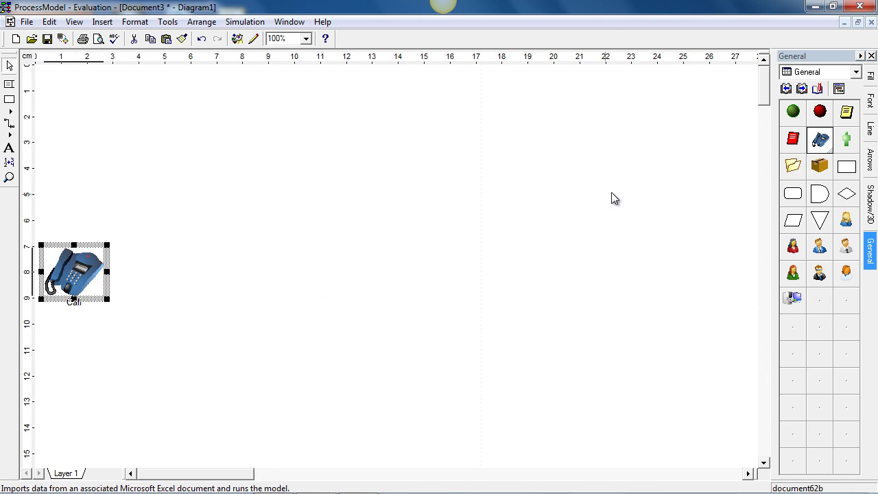
pyautogui.click(793, 111)
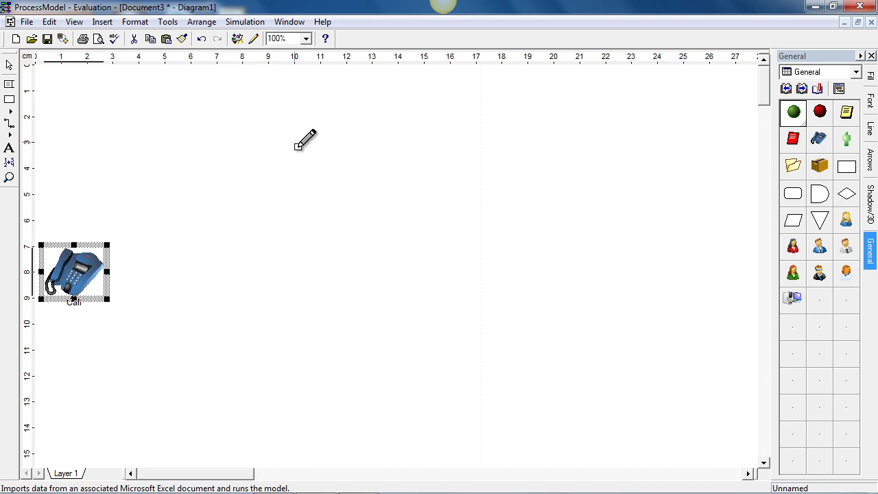
pyautogui.click(74, 192)
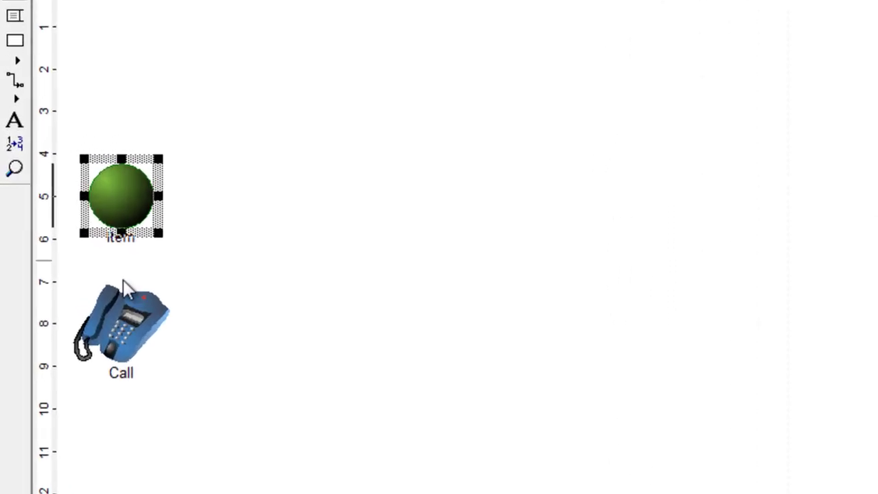
# Step: Rename the green entity's label to 'hard call'
pyautogui.click(125, 287)
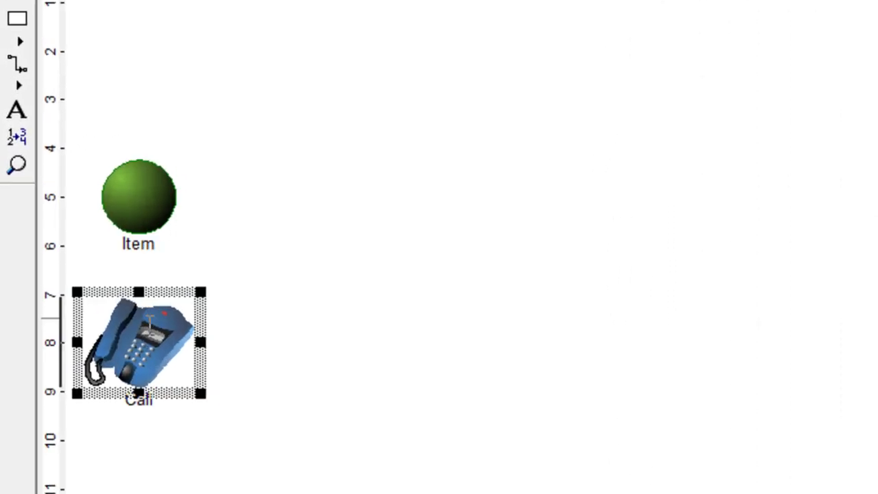
pyautogui.click(134, 181)
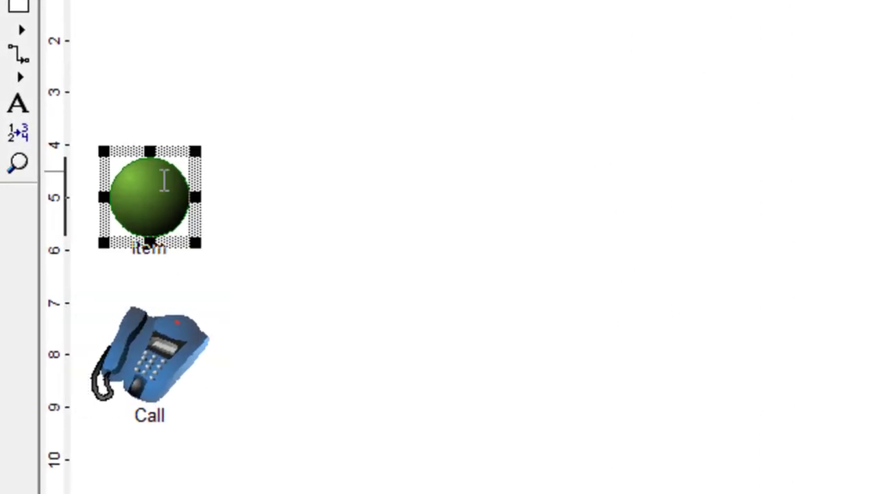
pyautogui.write('hard cal')
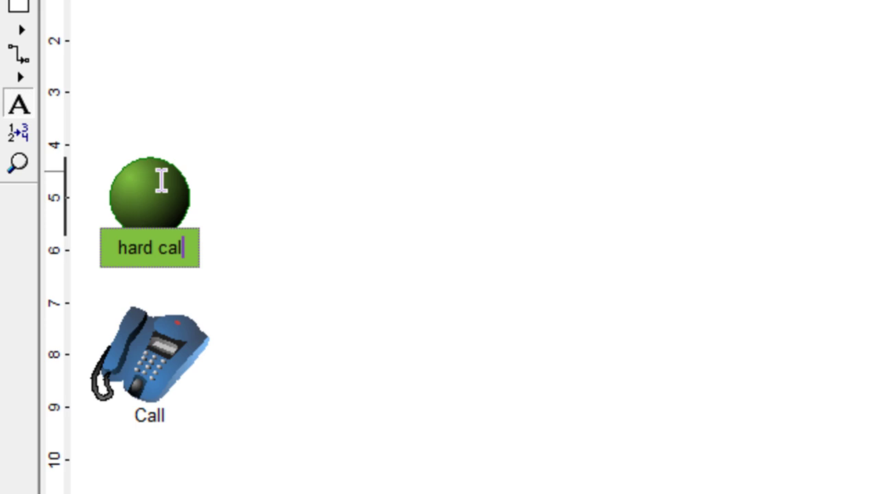
pyautogui.write('l')
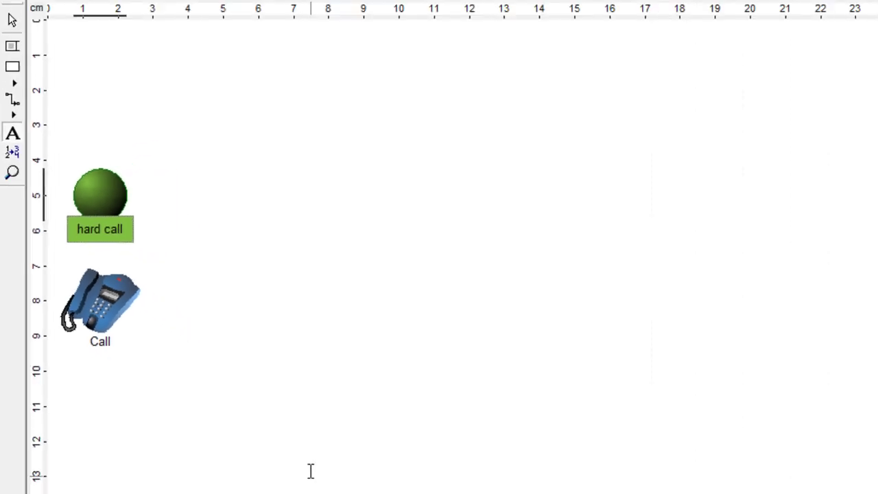
pyautogui.click(310, 470)
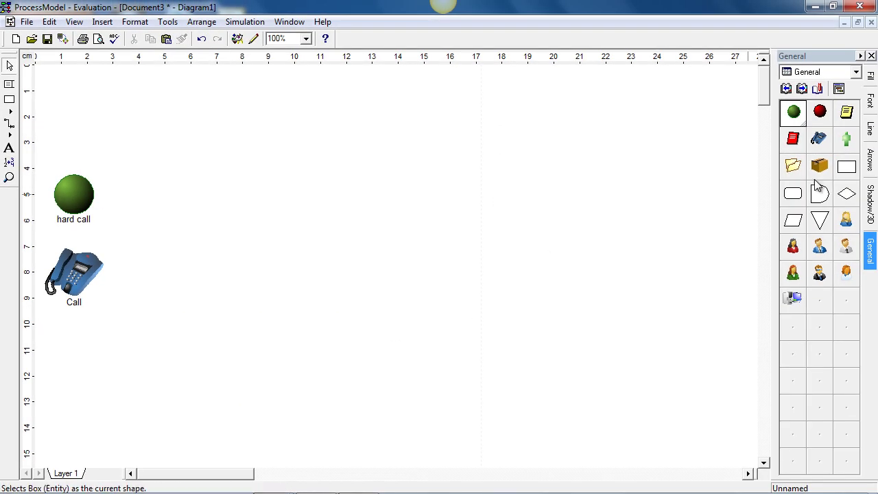
# Step: Create a Process activity connected to the right of the Call entity
pyautogui.click(846, 167)
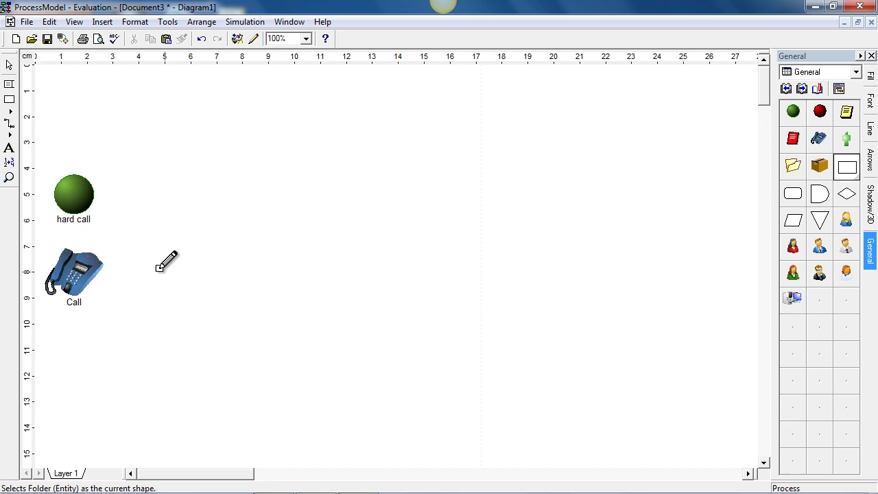
pyautogui.click(78, 276)
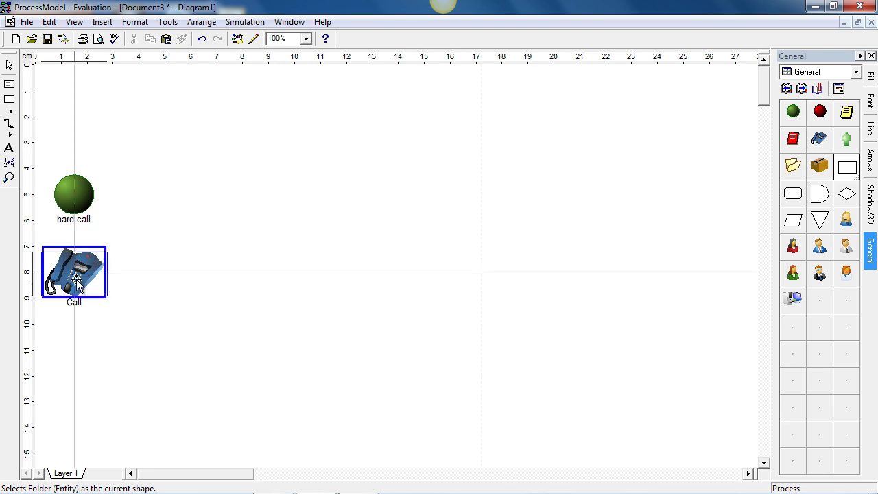
pyautogui.moveTo(80, 280); pyautogui.dragTo(170, 273)
pyautogui.click(178, 330)
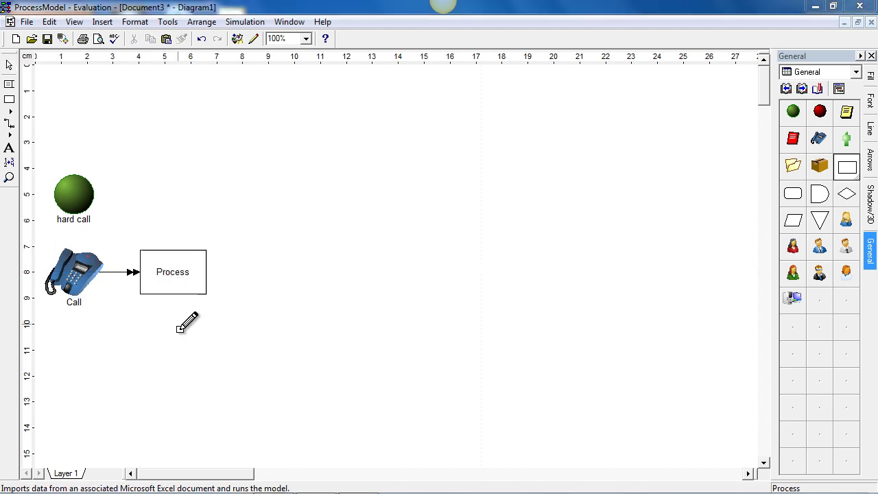
# Step: Keep the Call arrival type set to Periodic in the arrival settings
pyautogui.doubleClick(133, 274)
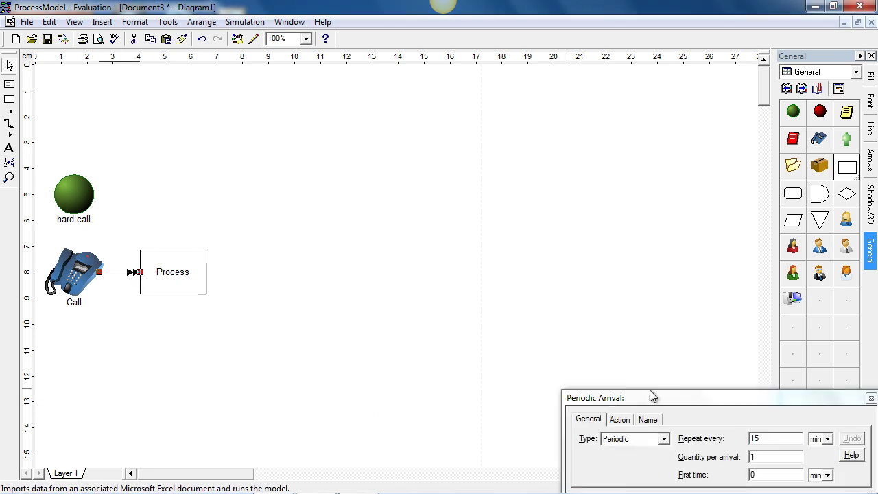
pyautogui.moveTo(652, 396); pyautogui.dragTo(377, 283)
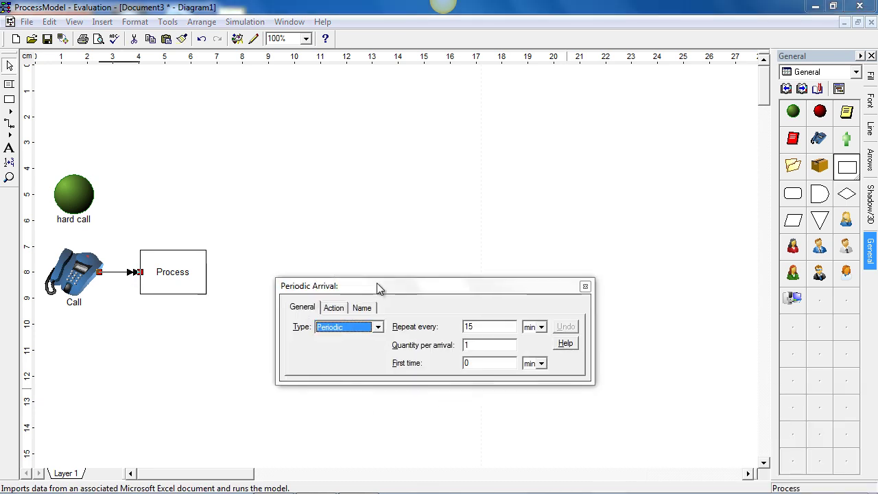
pyautogui.click(377, 327)
pyautogui.click(378, 325)
pyautogui.click(587, 286)
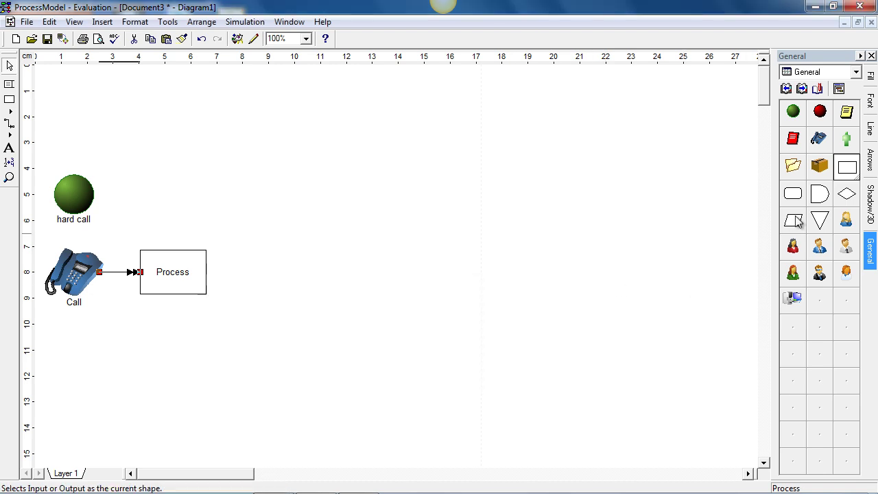
# Step: Add Process2 after Process and Process3 to its right, connecting Process2 to Process3
pyautogui.click(848, 171)
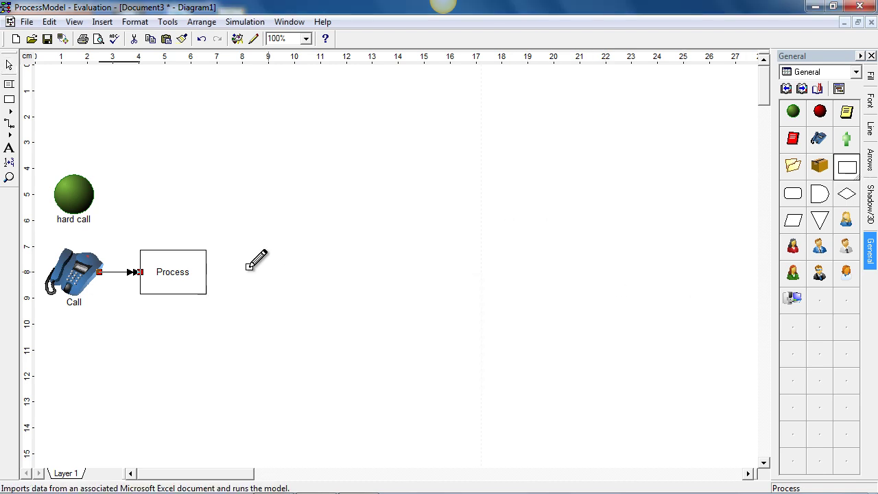
pyautogui.click(272, 277)
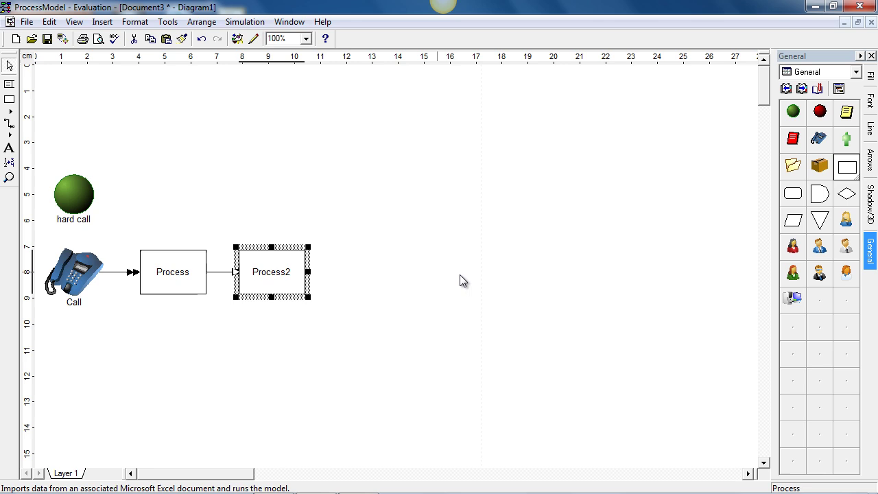
pyautogui.click(843, 177)
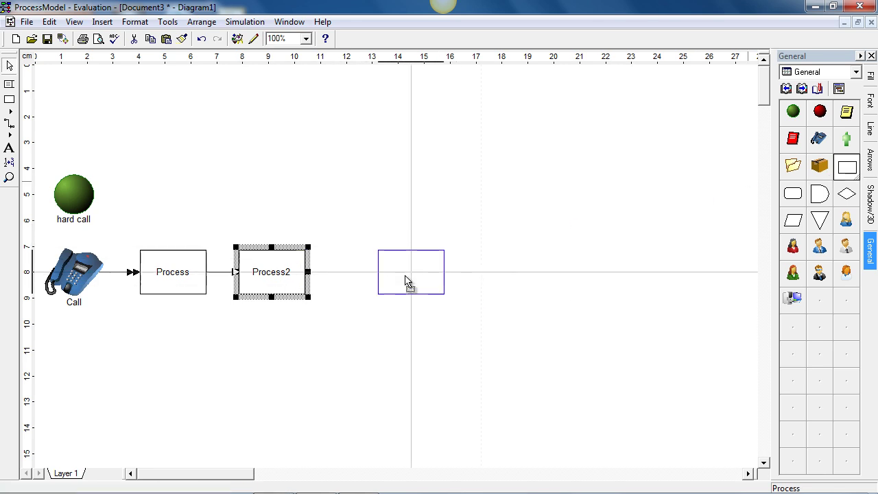
pyautogui.click(388, 276)
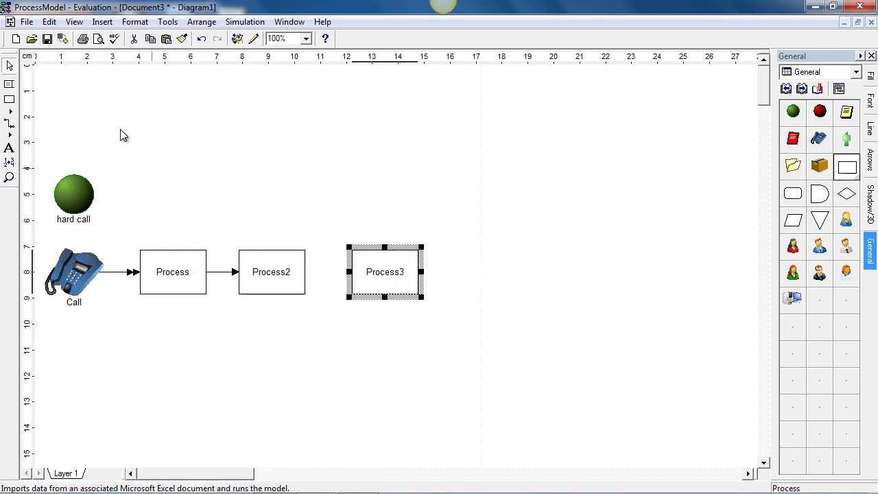
pyautogui.click(9, 122)
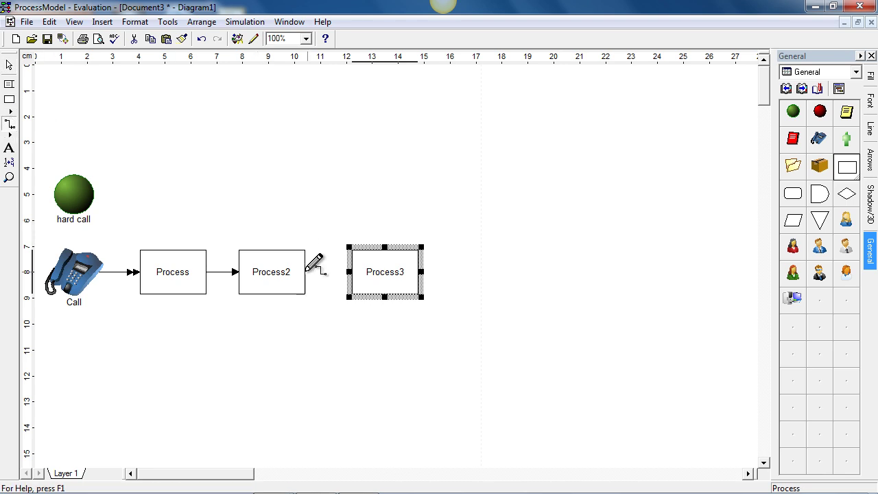
pyautogui.moveTo(306, 273); pyautogui.dragTo(352, 271)
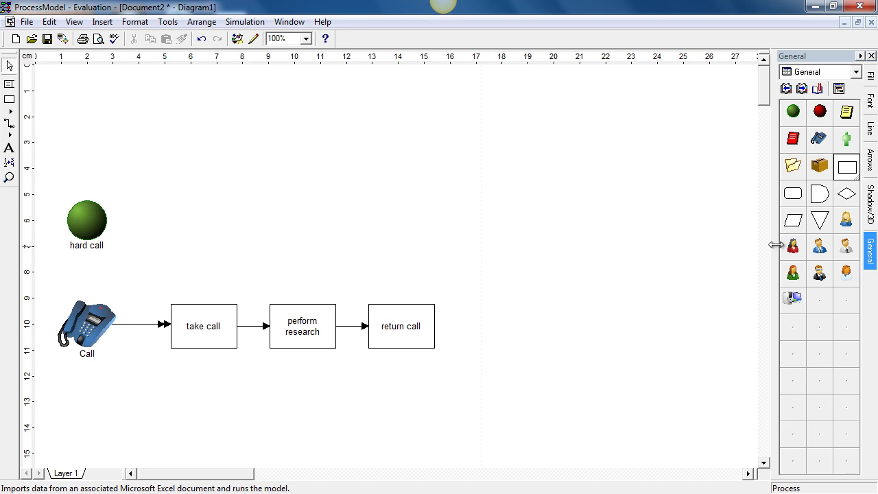
# Step: Place a Worker resource and a Manager resource above the activities
pyautogui.click(846, 246)
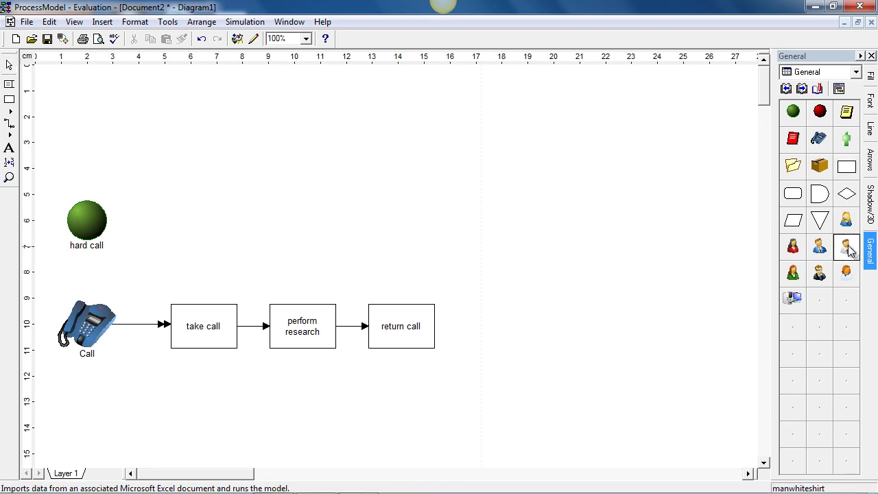
pyautogui.click(215, 218)
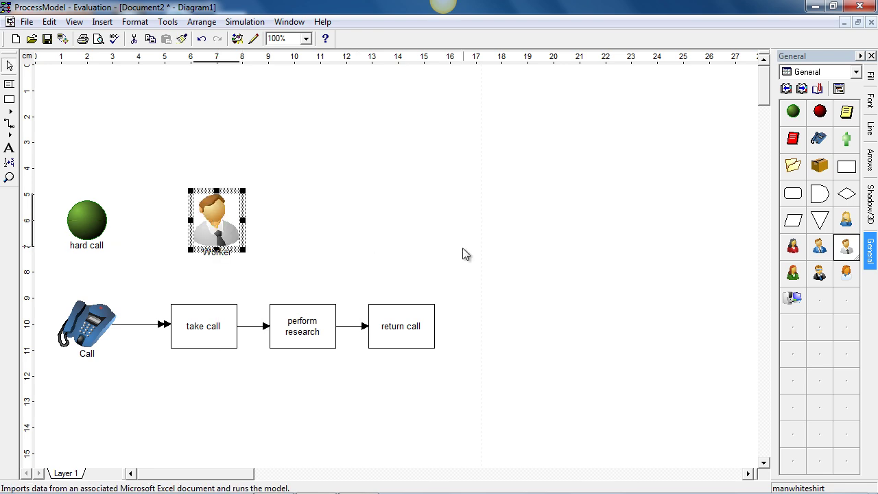
pyautogui.click(795, 251)
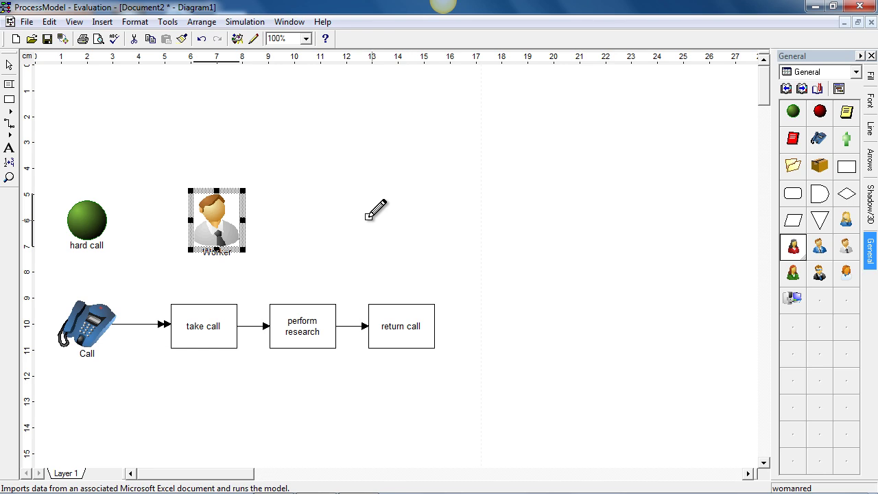
pyautogui.click(386, 230)
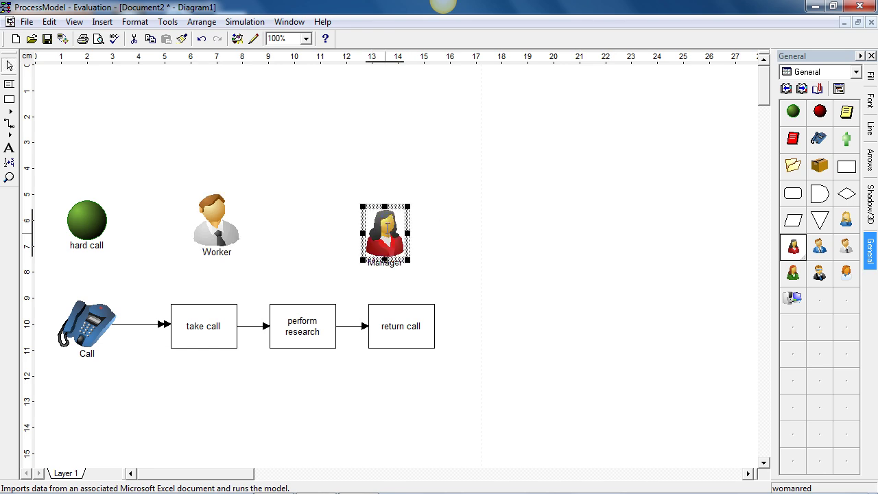
# Step: Relabel the Worker 'support 1' and the Manager 'support 2'
pyautogui.click(219, 240)
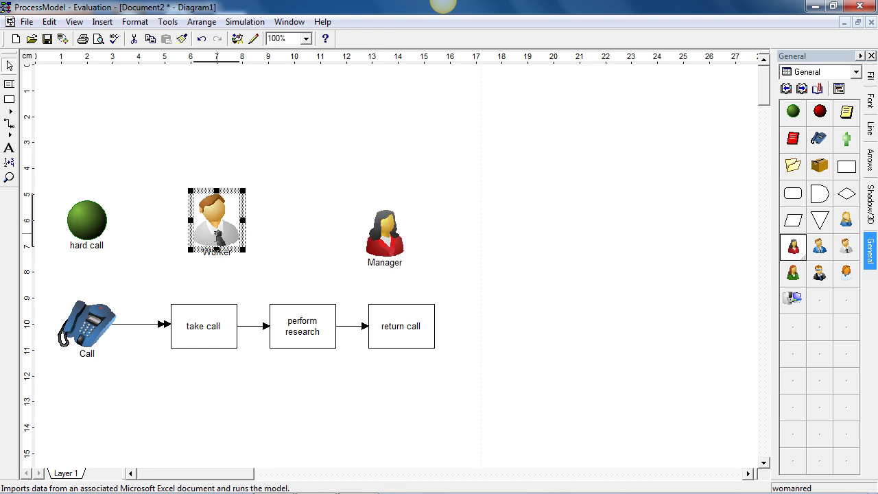
pyautogui.write('s')
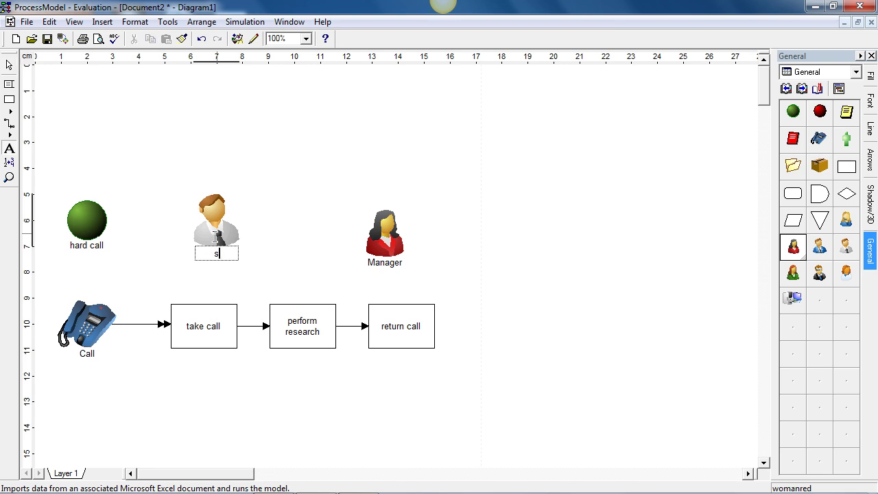
pyautogui.write('upport 1')
pyautogui.click(393, 248)
pyautogui.write('support')
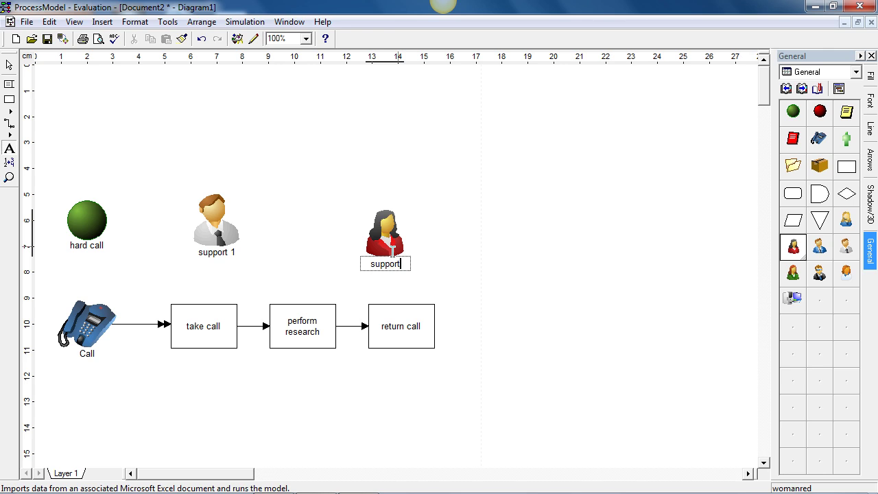
pyautogui.write(' 2')
# Step: Link support 1 to take call, and support 2 to return call and perform research
pyautogui.click(350, 444)
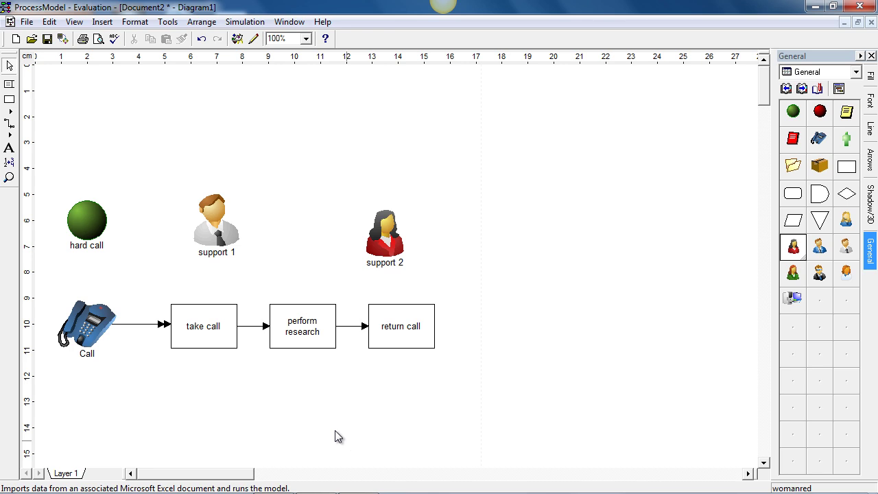
pyautogui.click(10, 124)
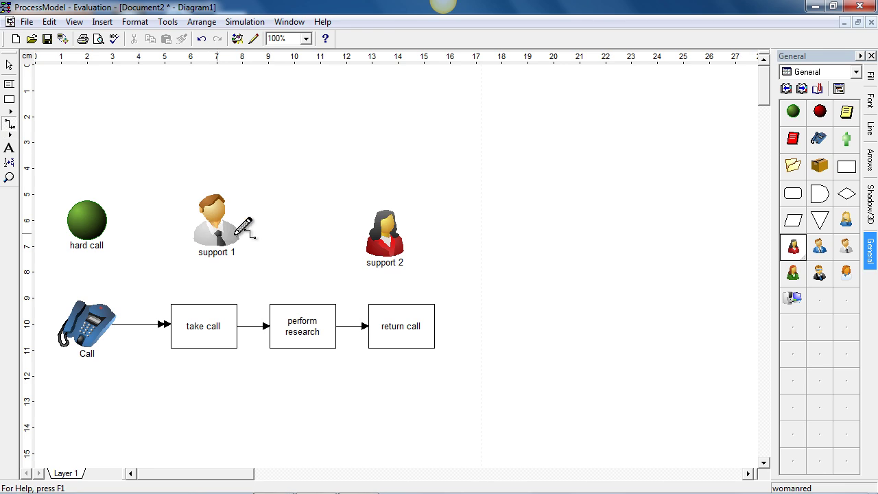
pyautogui.moveTo(234, 236)
pyautogui.mouseDown()
pyautogui.moveTo(251, 247)
pyautogui.moveTo(226, 303)
pyautogui.mouseUp()
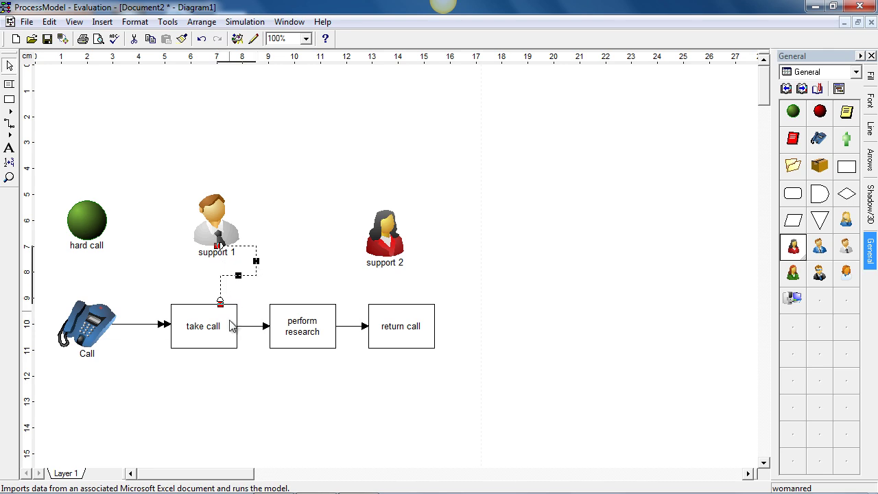
pyautogui.click(9, 124)
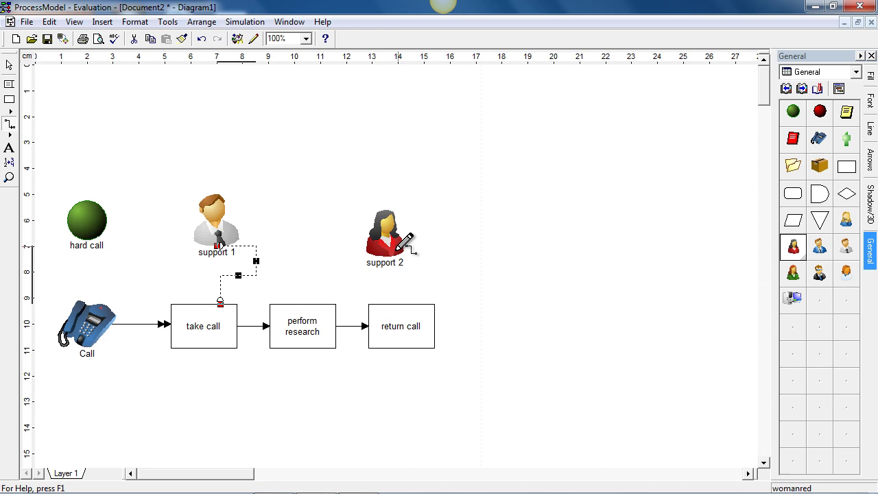
pyautogui.moveTo(398, 246)
pyautogui.mouseDown()
pyautogui.moveTo(425, 263)
pyautogui.moveTo(427, 298)
pyautogui.mouseUp()
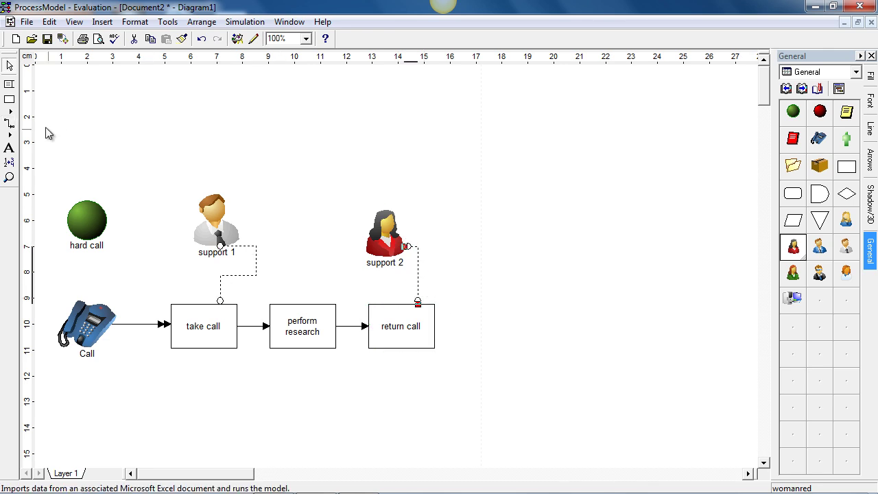
pyautogui.click(9, 123)
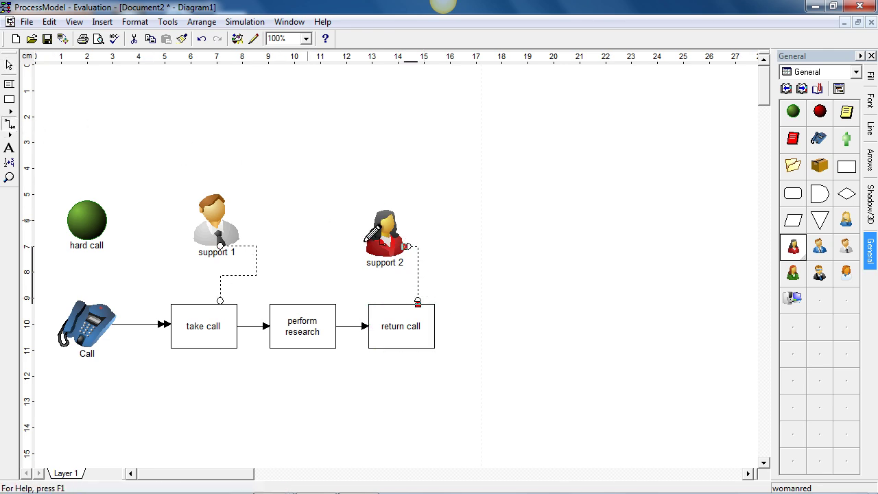
pyautogui.moveTo(372, 237)
pyautogui.mouseDown()
pyautogui.moveTo(324, 251)
pyautogui.moveTo(317, 297)
pyautogui.mouseUp()
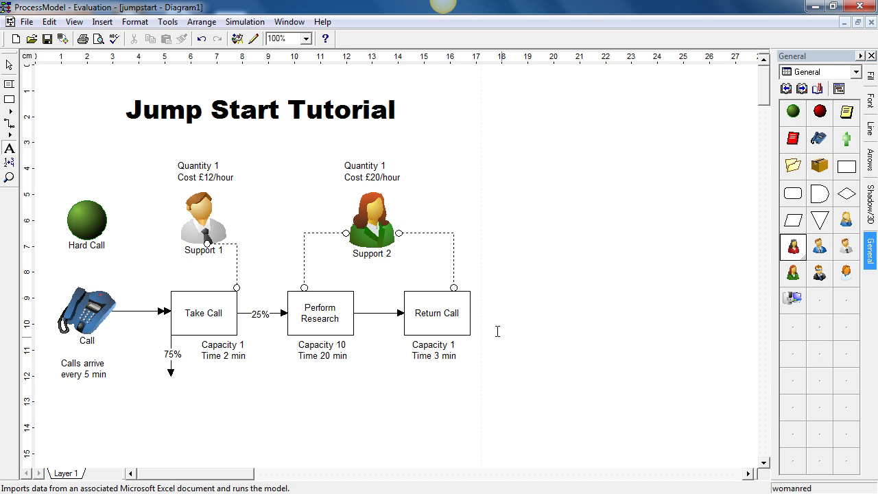
pyautogui.moveTo(455, 233); pyautogui.dragTo(442, 181)
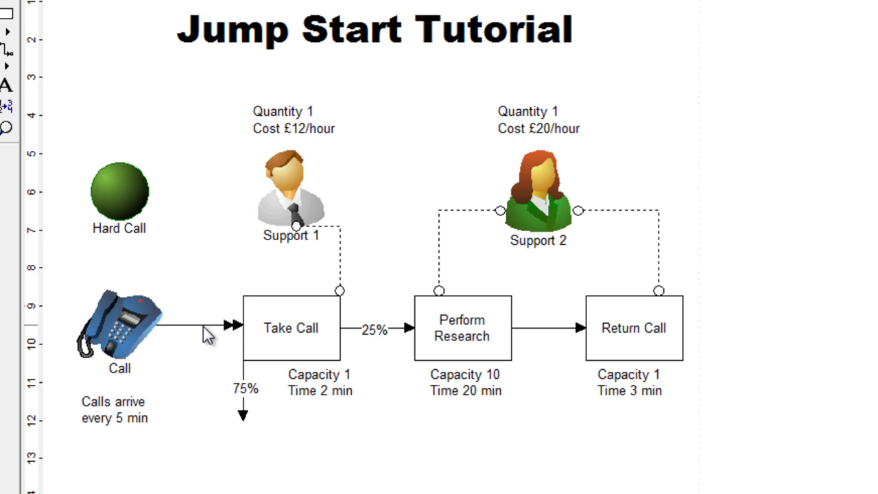
pyautogui.doubleClick(206, 325)
pyautogui.moveTo(601, 280); pyautogui.dragTo(472, 238)
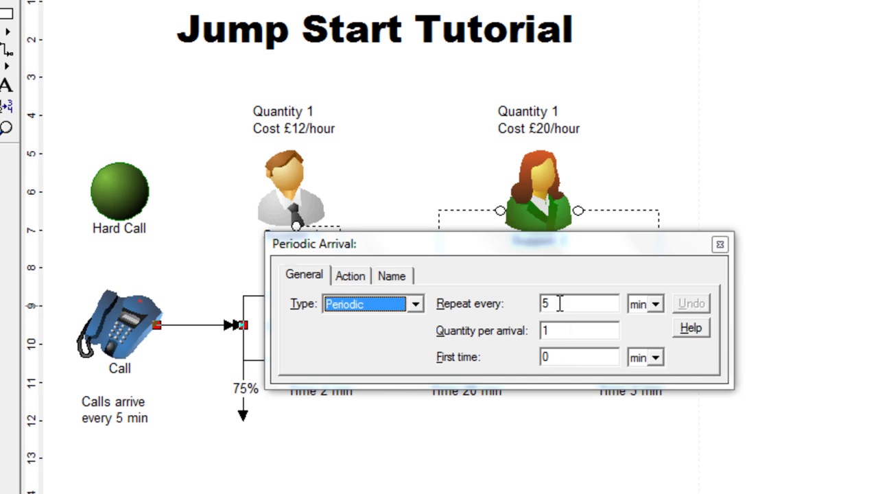
pyautogui.click(720, 245)
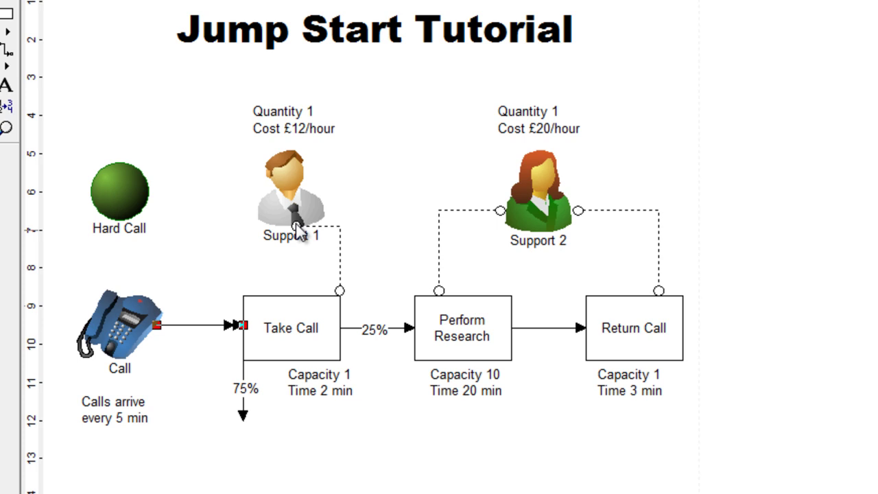
pyautogui.doubleClick(246, 415)
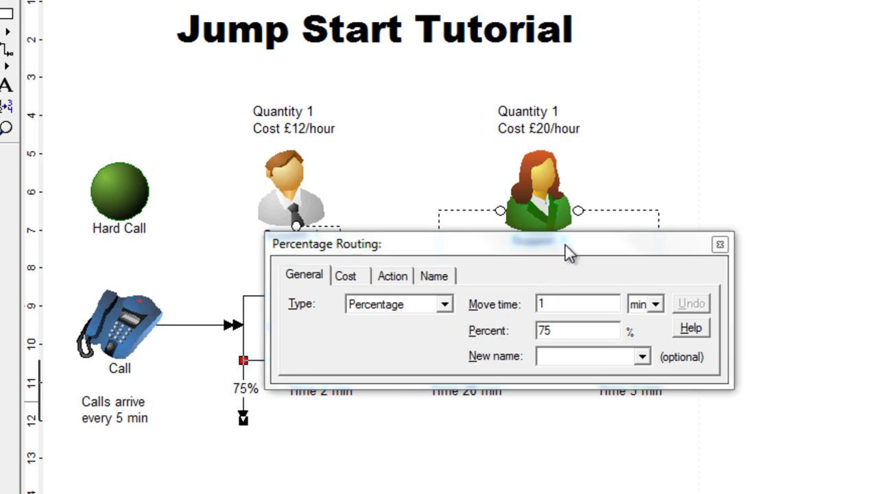
pyautogui.moveTo(565, 245); pyautogui.dragTo(540, 323)
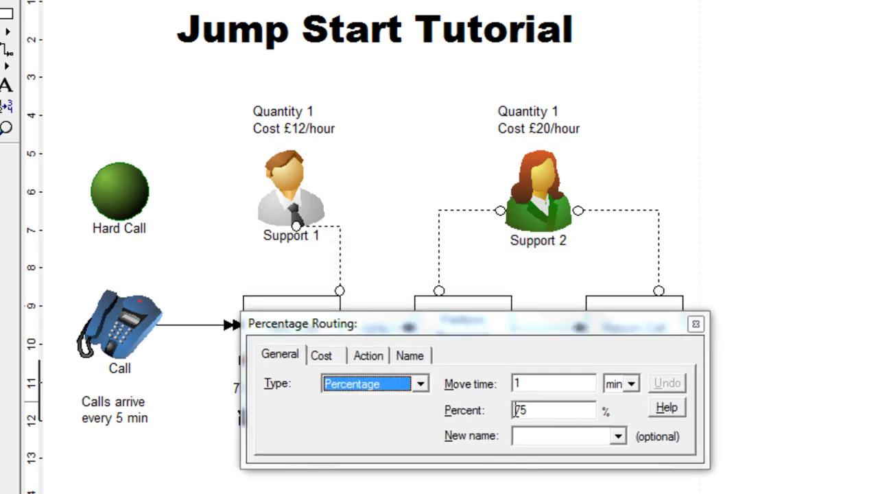
pyautogui.moveTo(516, 411); pyautogui.dragTo(539, 410)
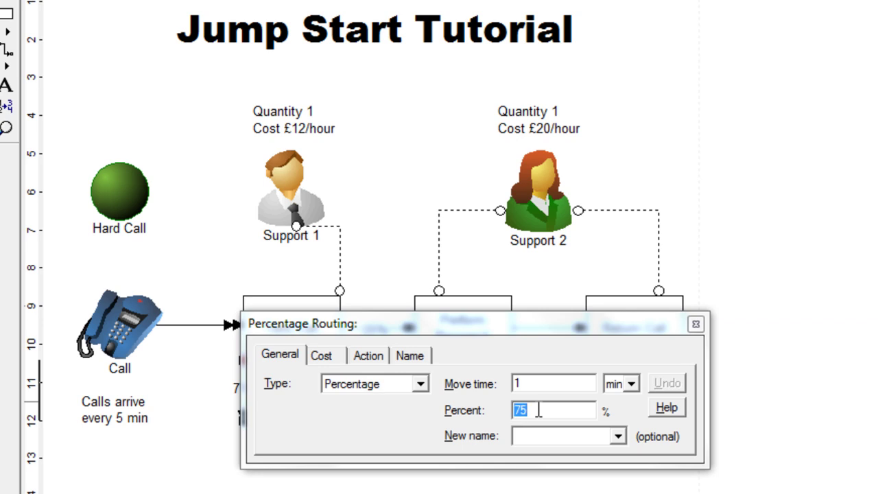
pyautogui.click(695, 324)
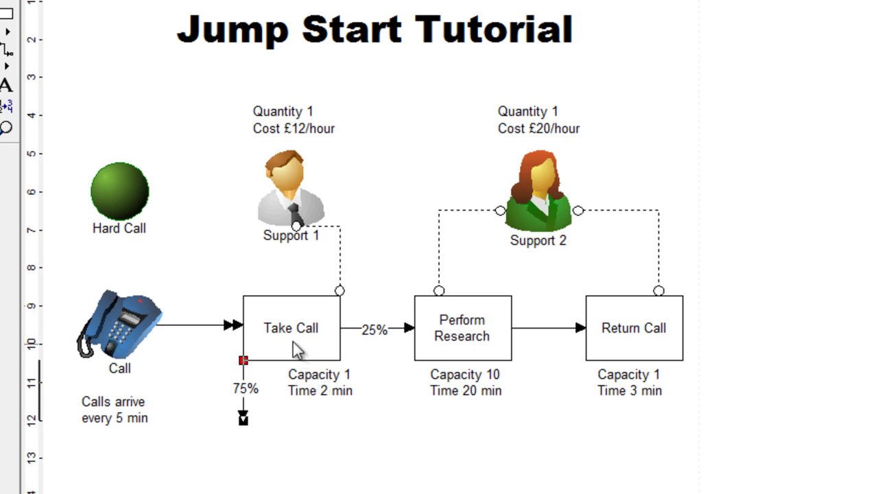
pyautogui.doubleClick(293, 342)
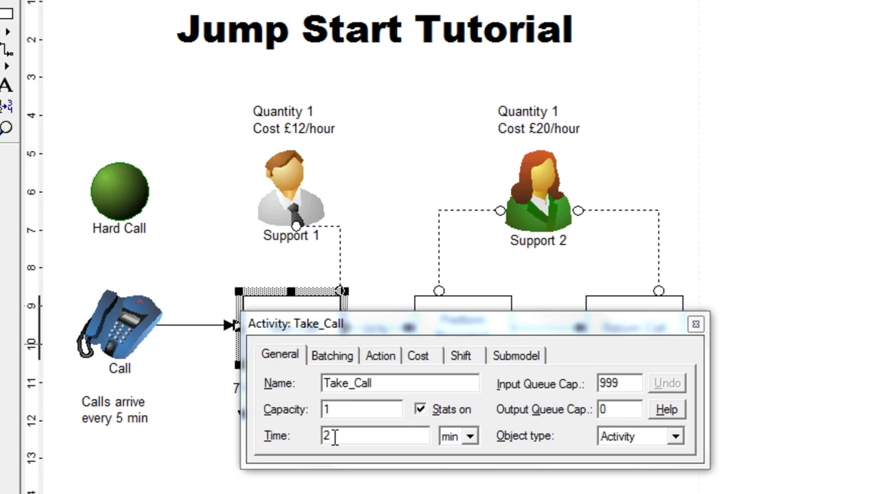
pyautogui.moveTo(334, 437); pyautogui.dragTo(321, 439)
pyautogui.click(694, 324)
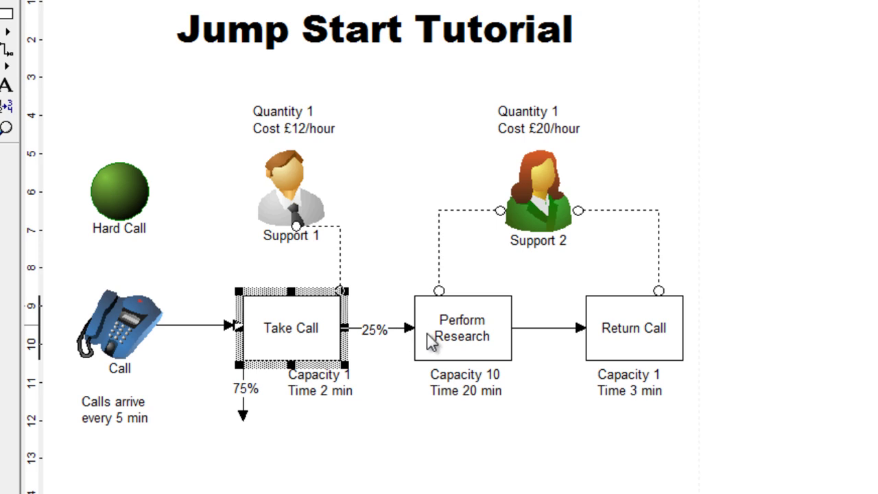
pyautogui.click(403, 328)
pyautogui.doubleClick(401, 327)
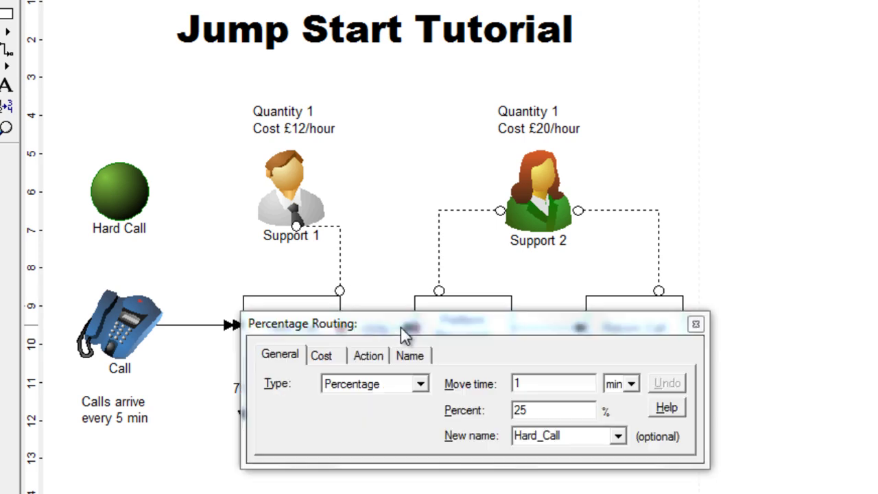
pyautogui.click(532, 410)
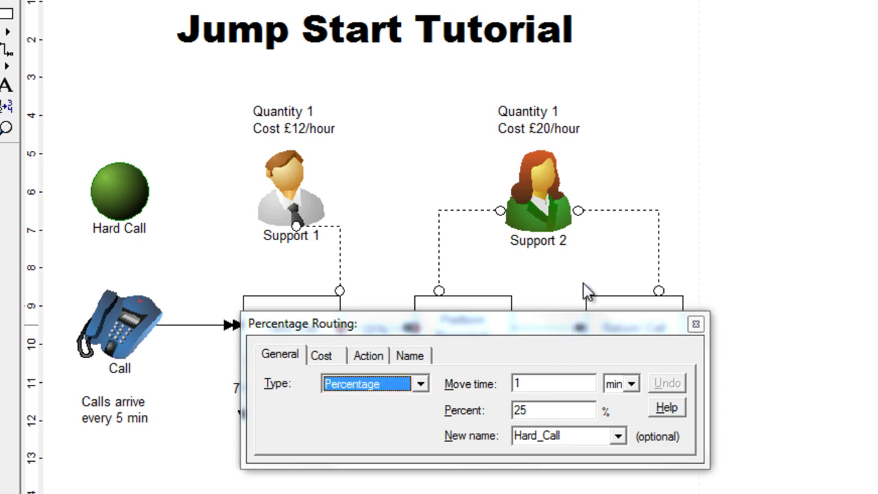
pyautogui.moveTo(570, 325); pyautogui.dragTo(647, 196)
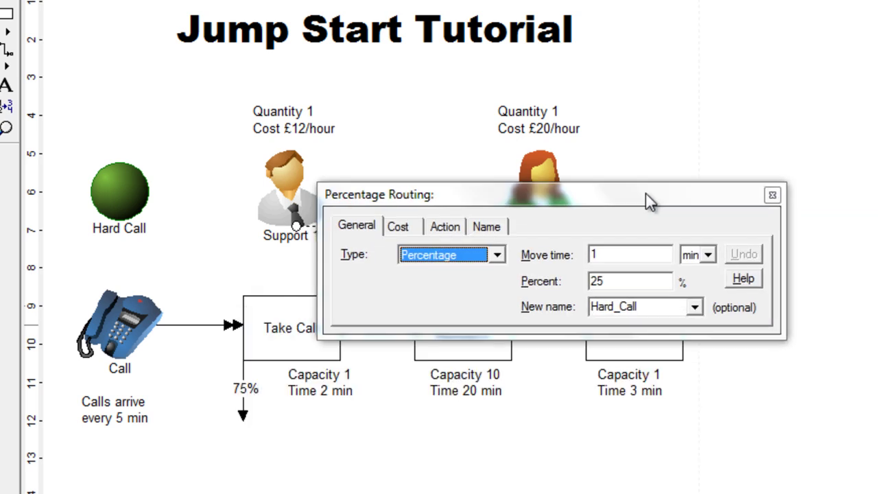
pyautogui.click(694, 307)
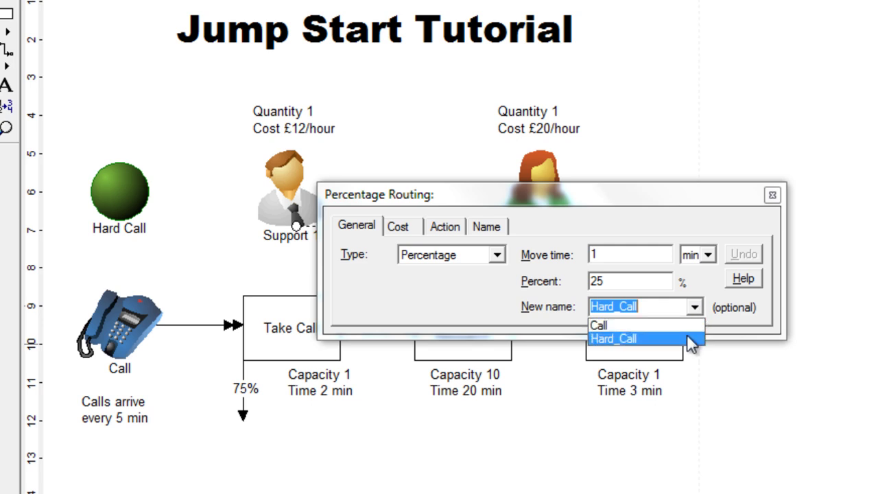
pyautogui.click(688, 338)
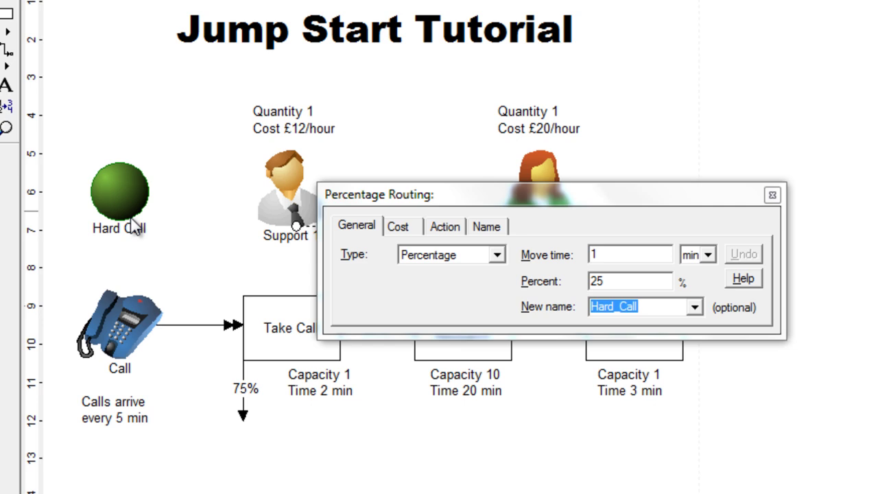
pyautogui.click(775, 195)
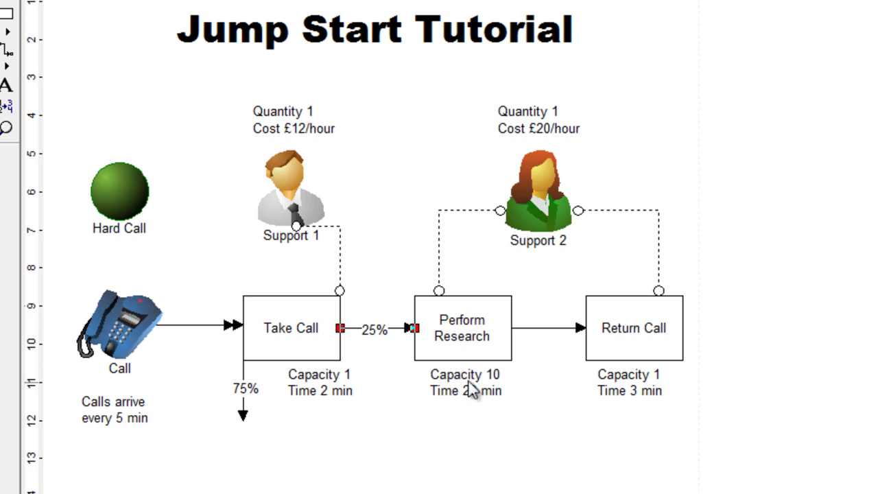
pyautogui.doubleClick(463, 342)
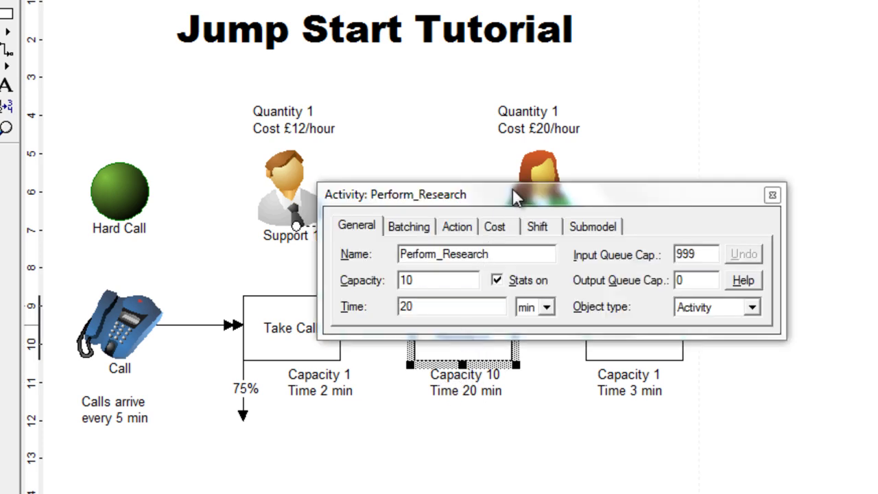
pyautogui.moveTo(516, 198); pyautogui.dragTo(574, 141)
pyautogui.moveTo(482, 224); pyautogui.dragTo(444, 233)
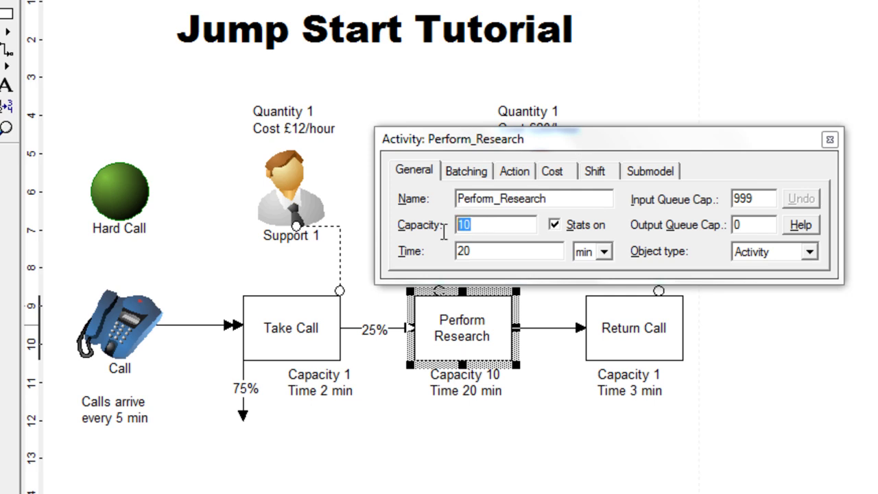
pyautogui.moveTo(486, 251); pyautogui.dragTo(434, 252)
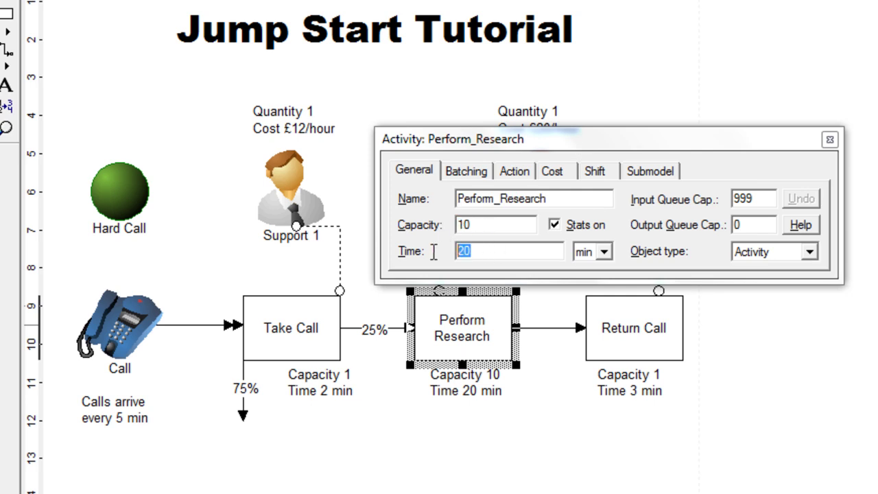
pyautogui.click(830, 140)
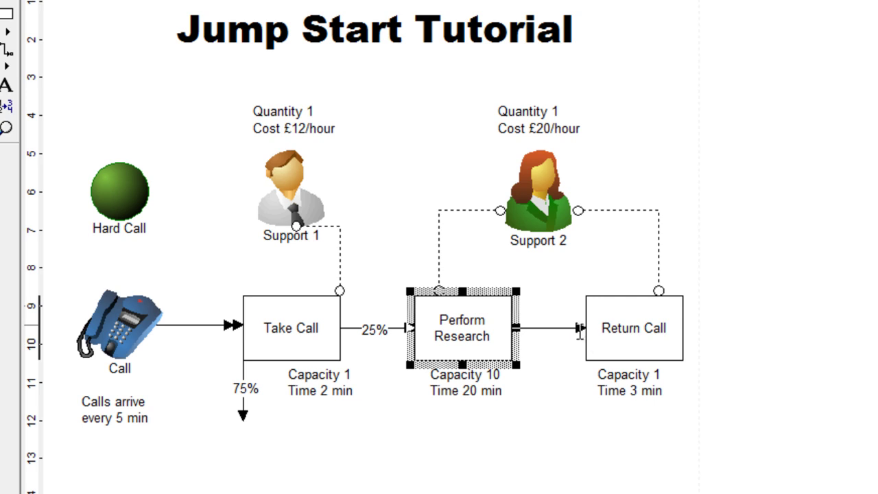
pyautogui.doubleClick(572, 327)
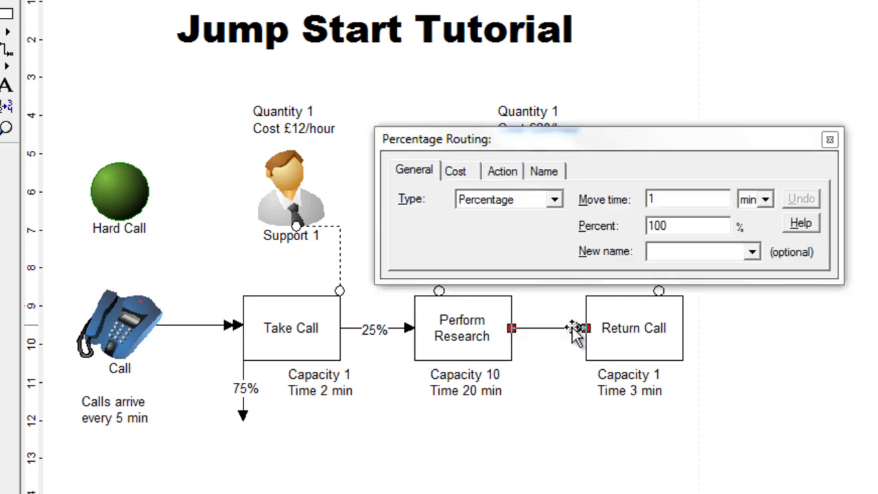
pyautogui.click(830, 141)
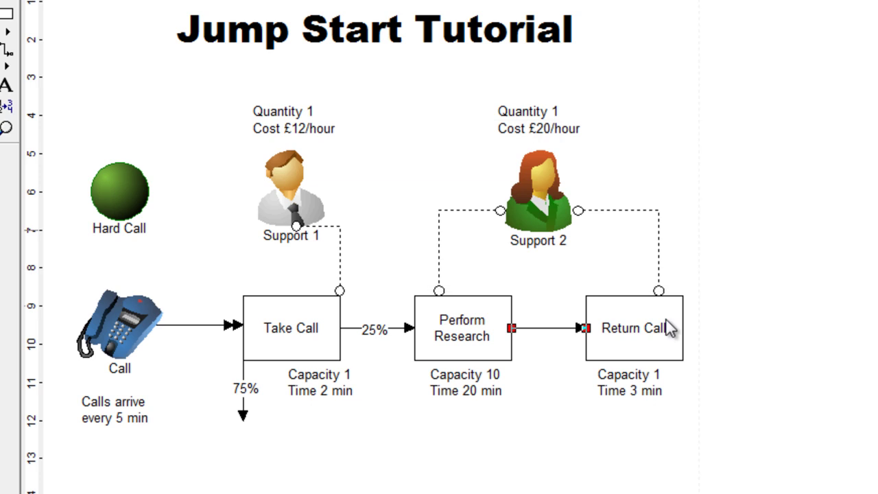
pyautogui.doubleClick(632, 340)
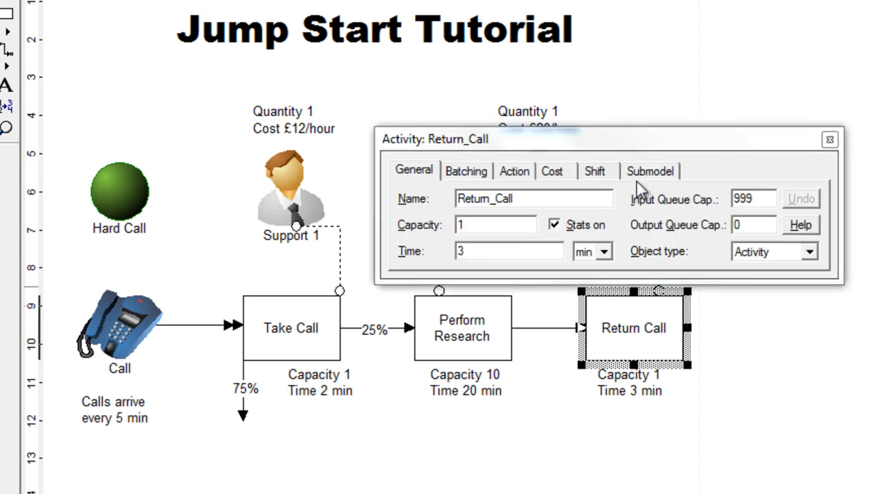
pyautogui.moveTo(674, 146); pyautogui.dragTo(714, 111)
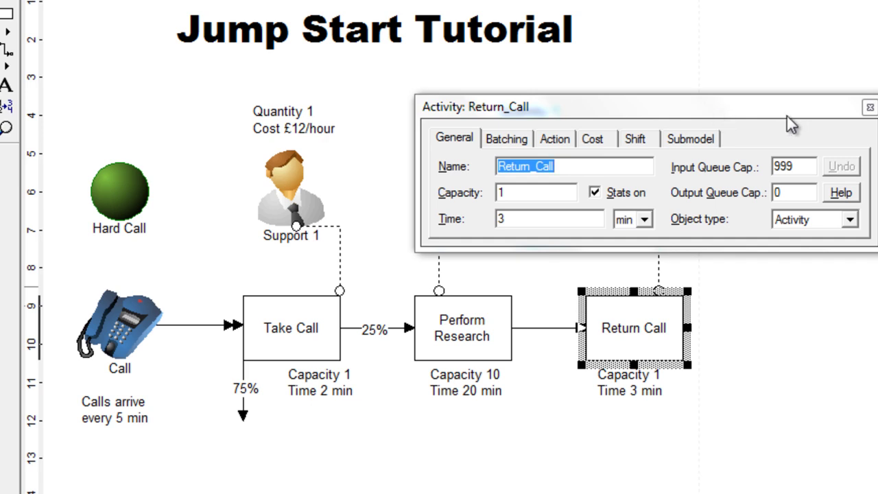
pyautogui.click(869, 109)
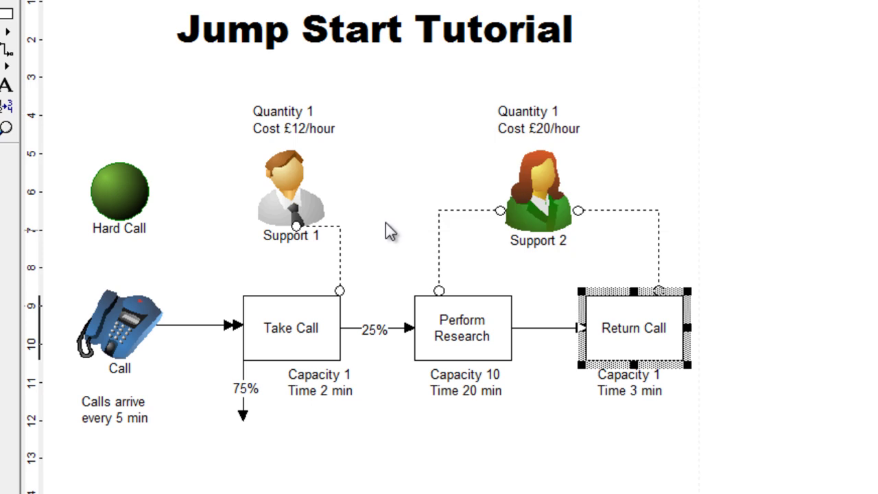
pyautogui.doubleClick(295, 206)
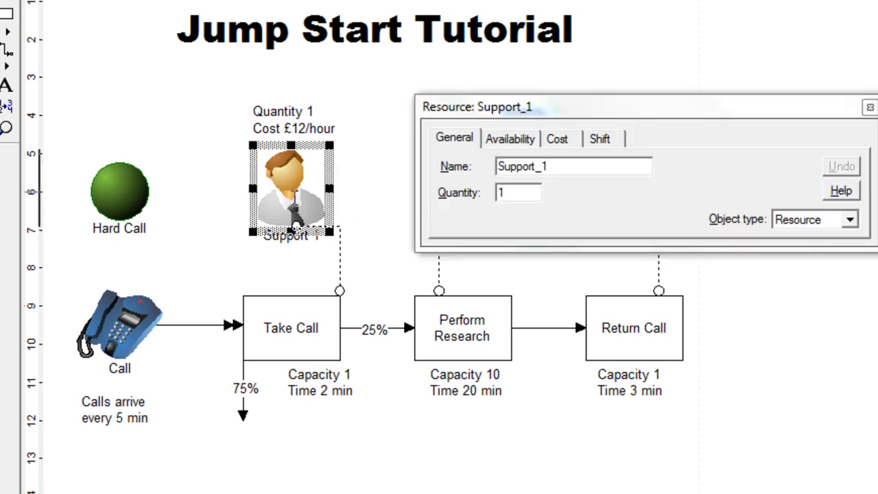
pyautogui.click(569, 137)
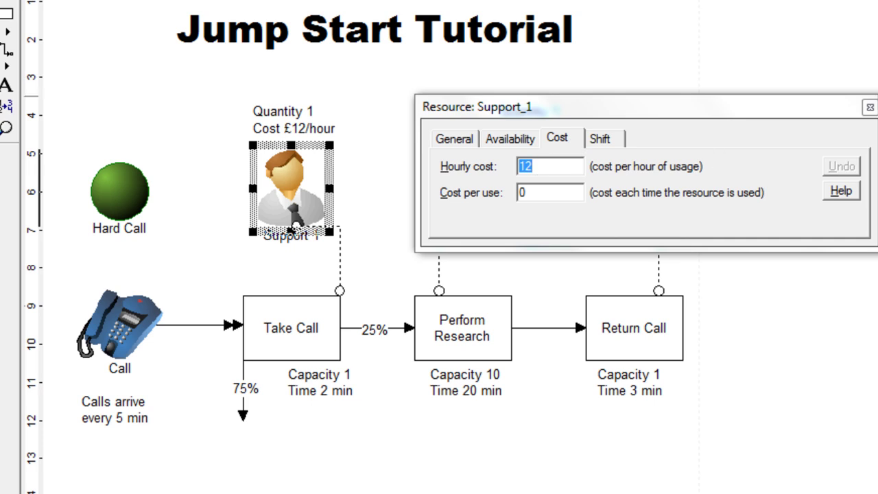
pyautogui.click(869, 107)
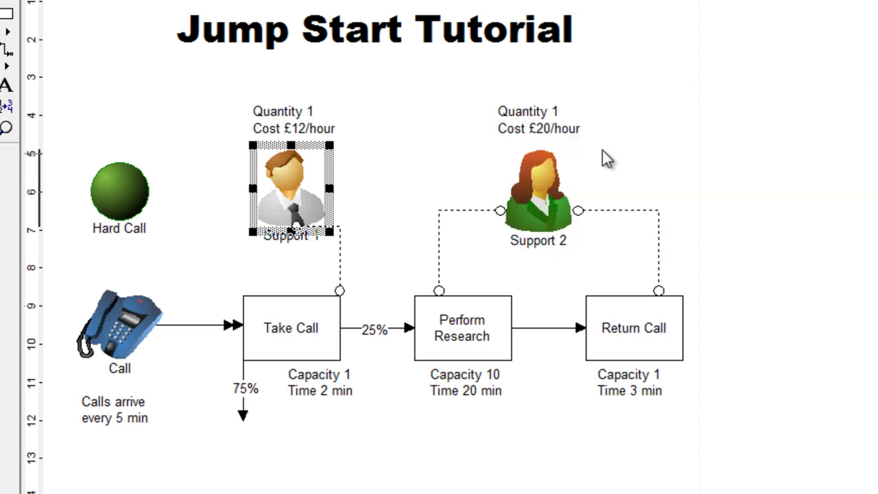
pyautogui.doubleClick(522, 205)
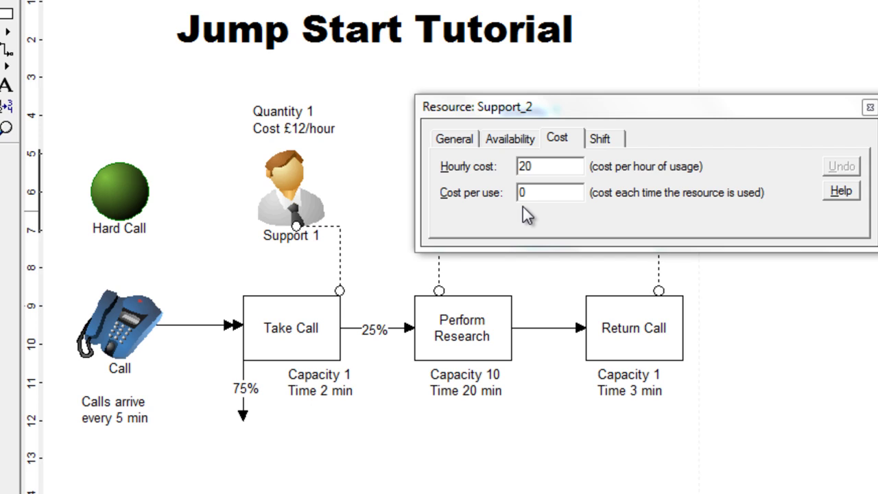
pyautogui.click(869, 107)
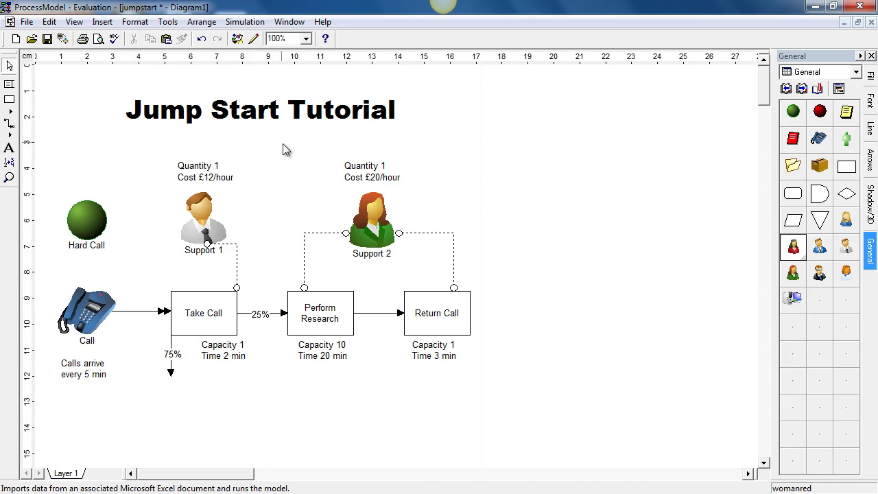
# Step: Save the jumpstart model and start it with Simulation > Save & Simulate
pyautogui.click(246, 22)
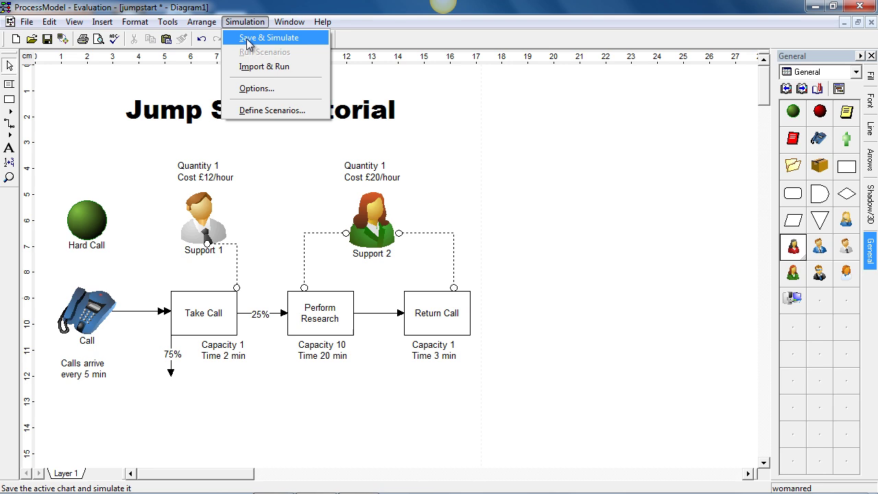
pyautogui.click(249, 44)
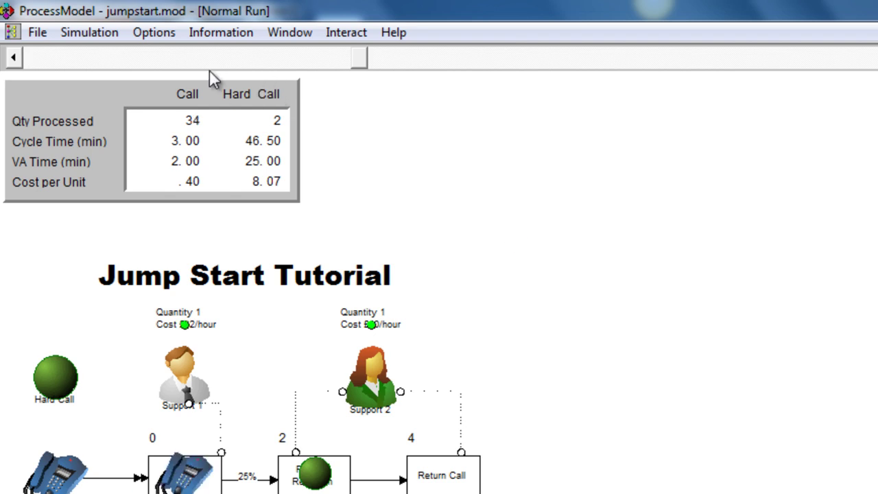
# Step: Open the run-time Options menu during the simulation to turn off animation
pyautogui.click(171, 41)
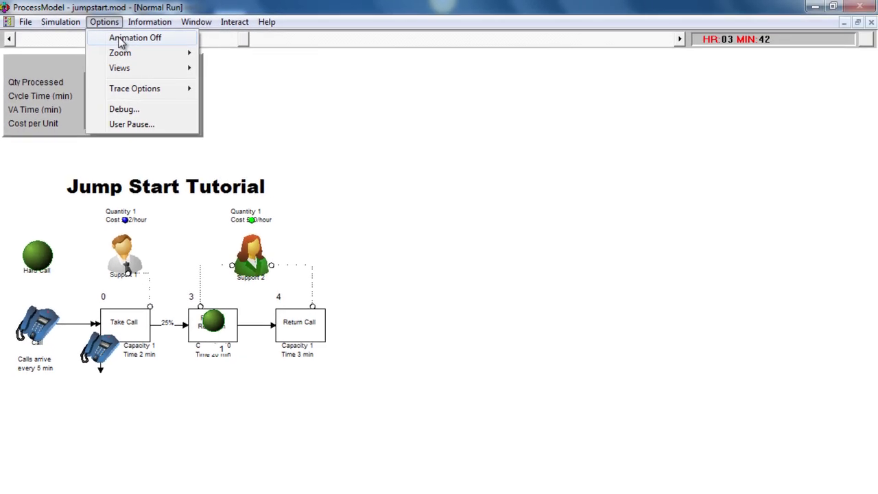
# Step: Turn animation off, view the results, and maximize the General Report down to Resources utilization
pyautogui.click(120, 40)
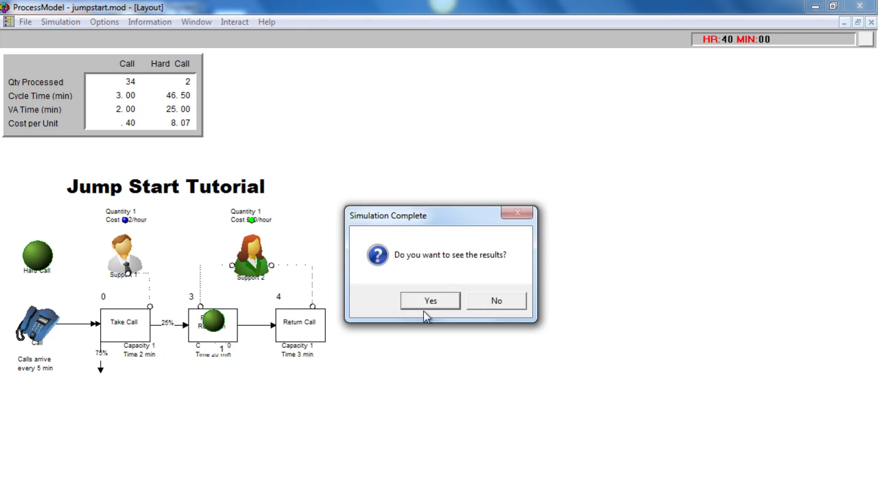
pyautogui.click(423, 308)
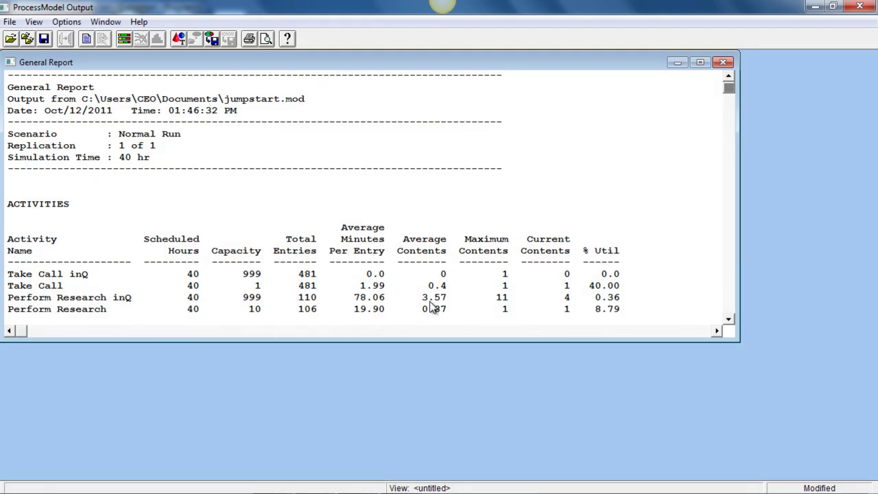
pyautogui.click(700, 63)
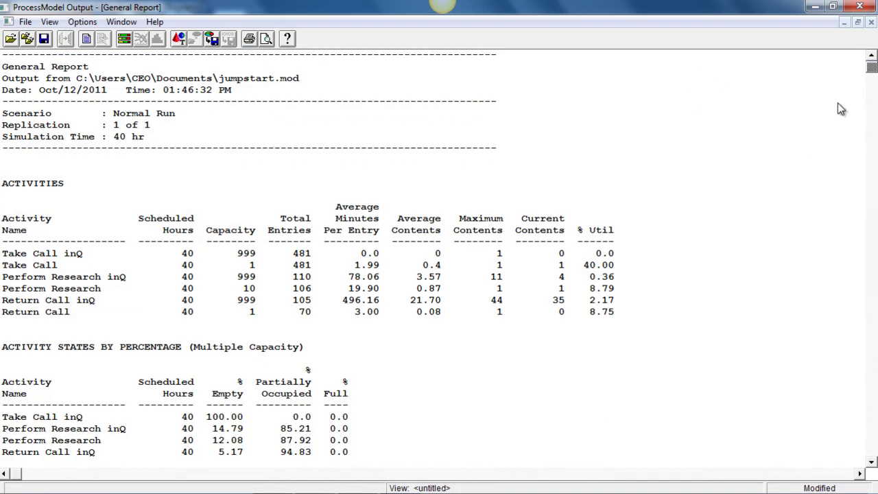
pyautogui.moveTo(873, 70); pyautogui.dragTo(874, 250)
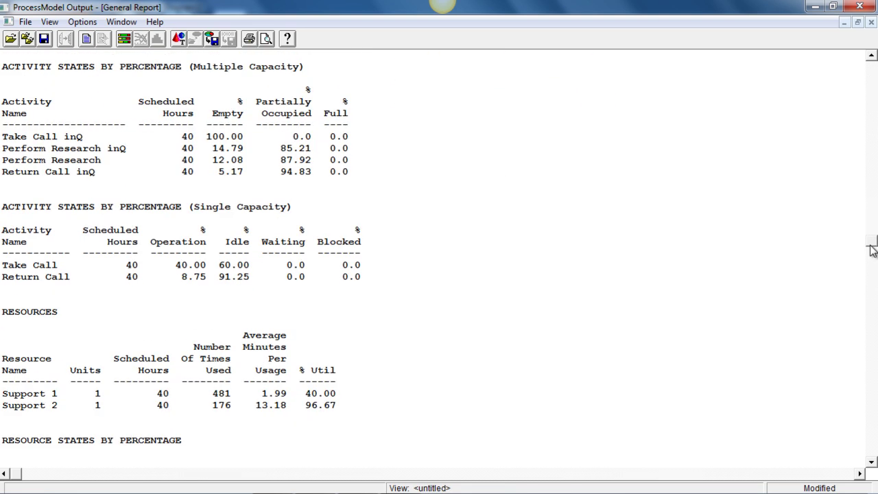
# Step: Draw a Resource States graph from the State and Utilization Graph button
pyautogui.click(125, 40)
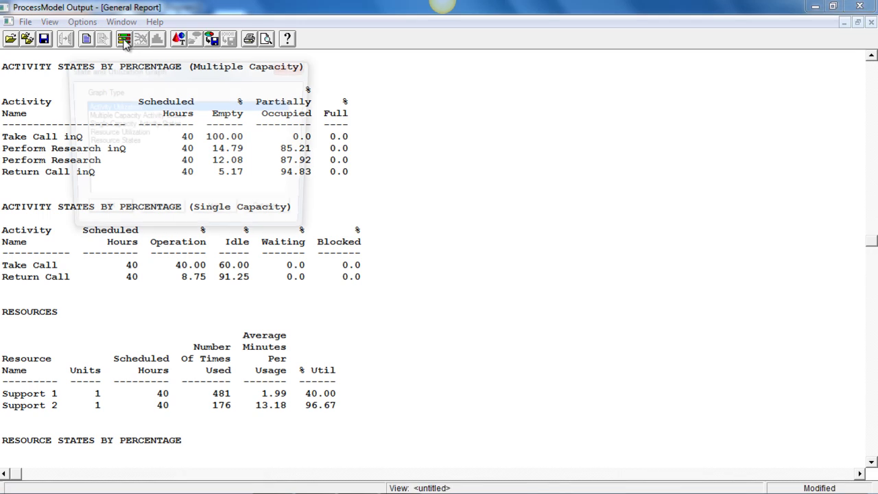
pyautogui.click(123, 146)
pyautogui.click(113, 216)
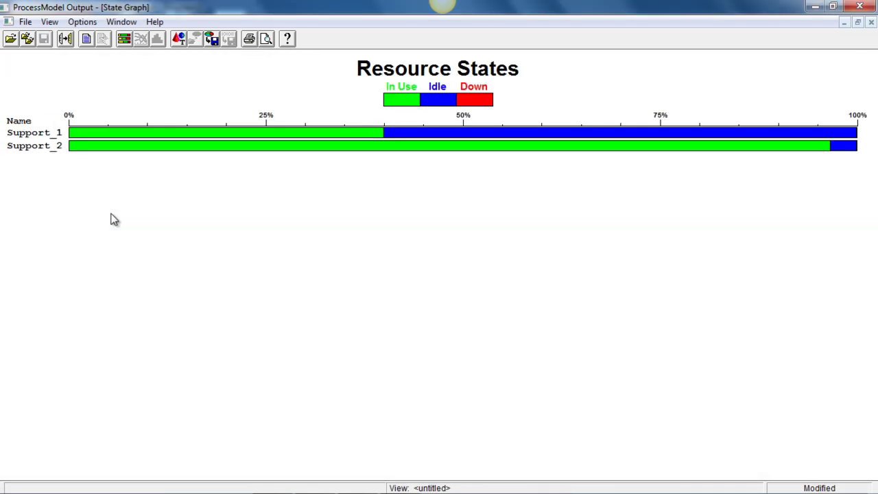
# Step: Show Support_1's 40% in-use pie chart, then close both graphs
pyautogui.doubleClick(364, 138)
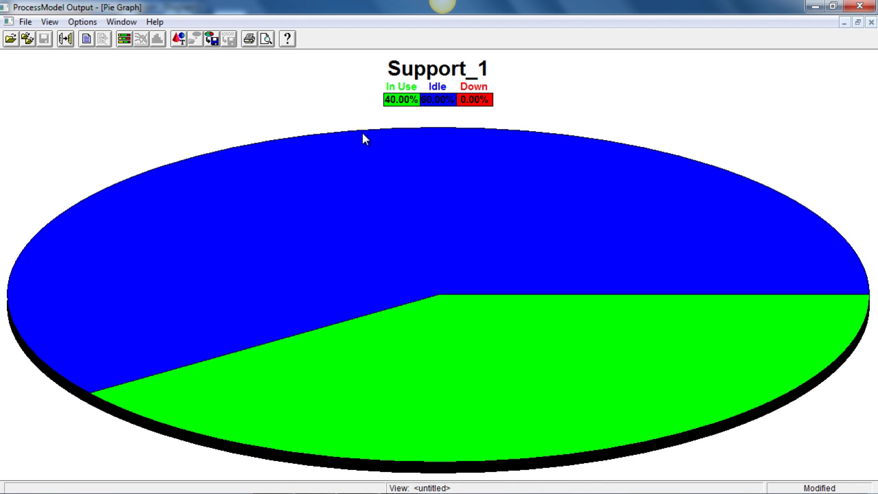
pyautogui.click(872, 23)
pyautogui.click(871, 23)
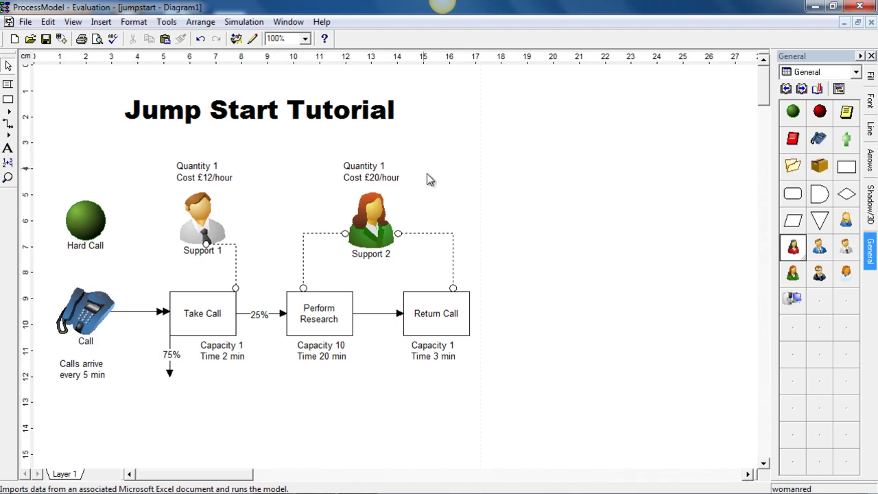
# Step: Open View > Output Summary and chart the Hot Spot Evaluator's Top 3 Hot Spots
pyautogui.click(73, 22)
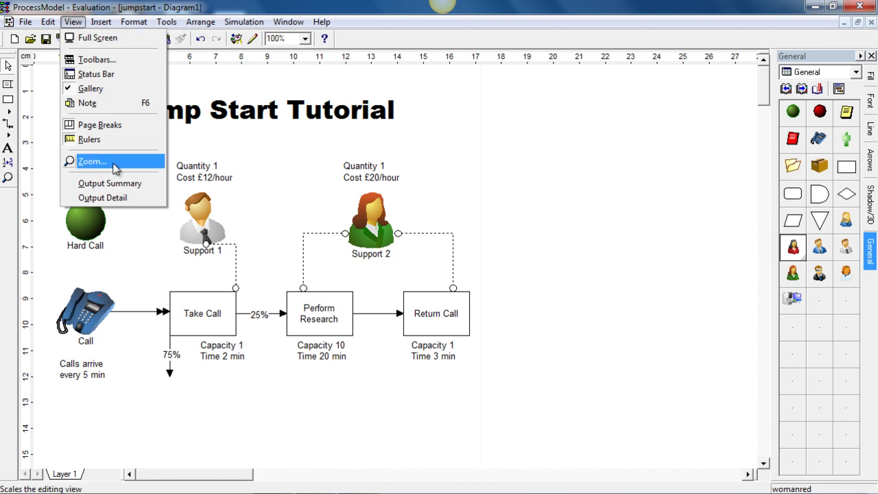
pyautogui.click(121, 184)
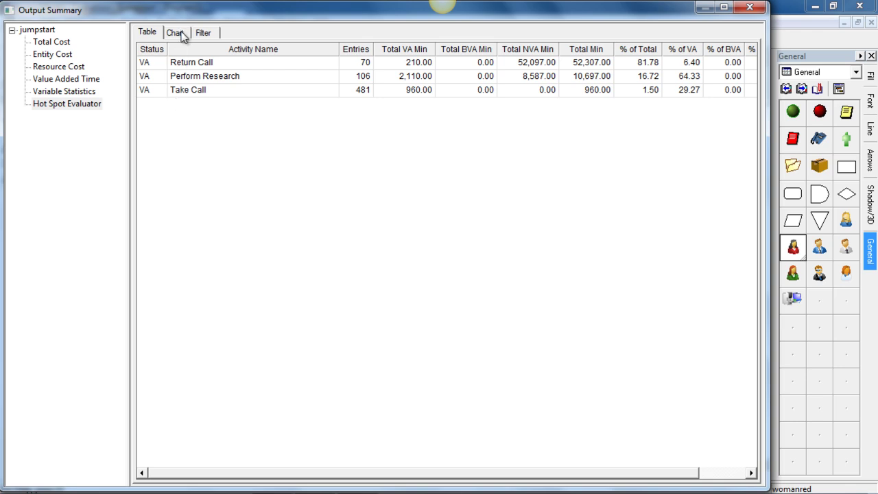
pyautogui.click(90, 103)
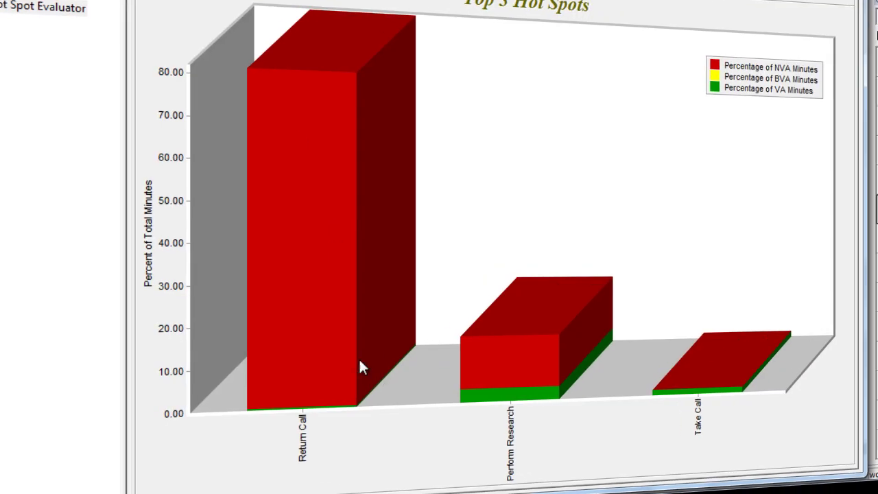
pyautogui.moveTo(356, 287)
pyautogui.moveTo(329, 362)
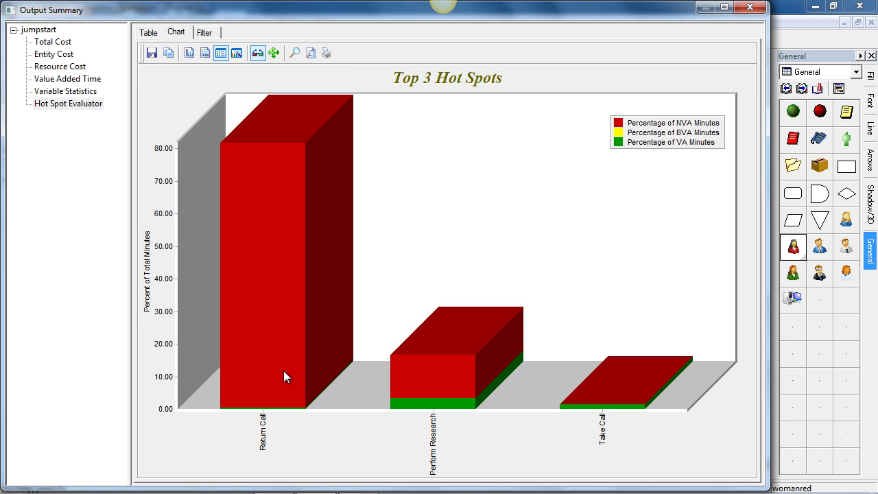
pyautogui.moveTo(283, 371)
# Step: Show the Resource Cost table of used and unused costs for Support_1 and Support_2
pyautogui.click(63, 67)
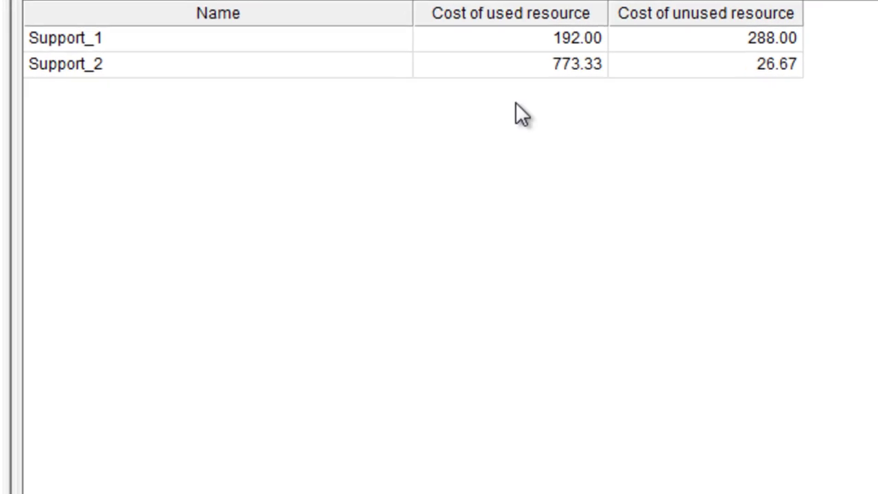